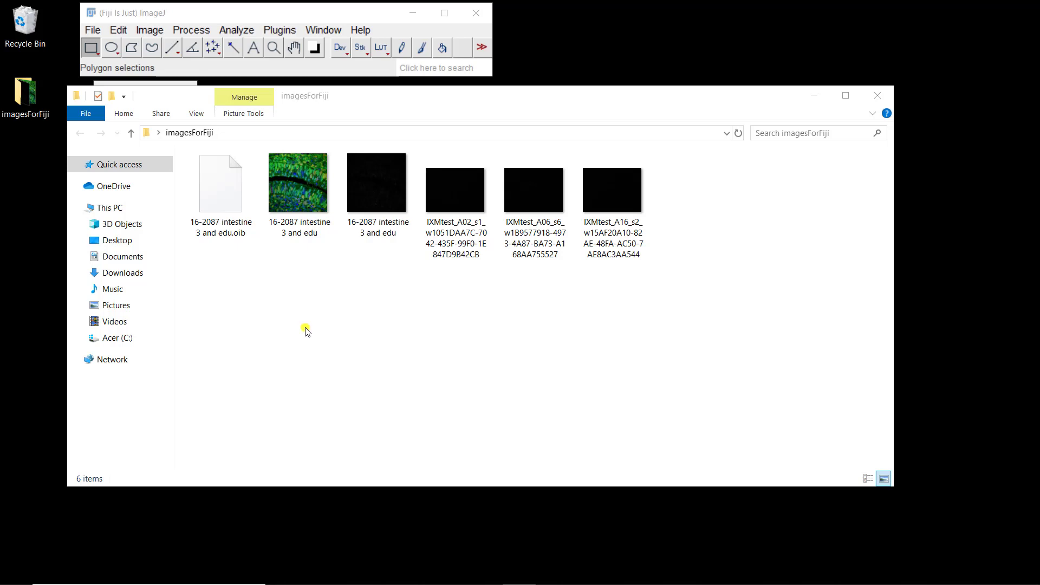
click(370, 193)
drag(370, 193, 248, 79)
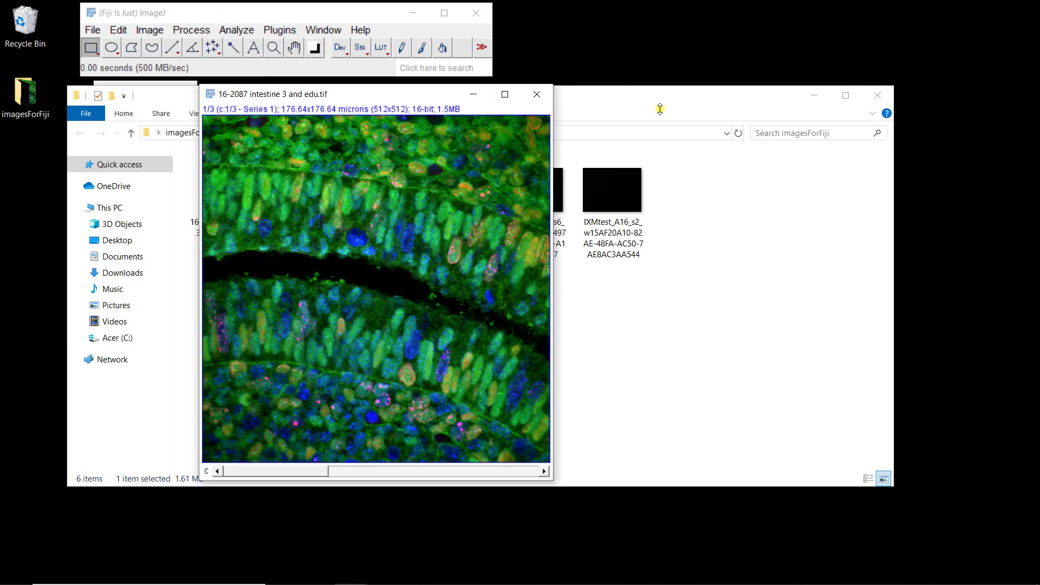
click(535, 96)
Open the IXMtest_A02_s1 image from the imagesForFiji folder in Fiji and close the folder window
drag(428, 206, 271, 78)
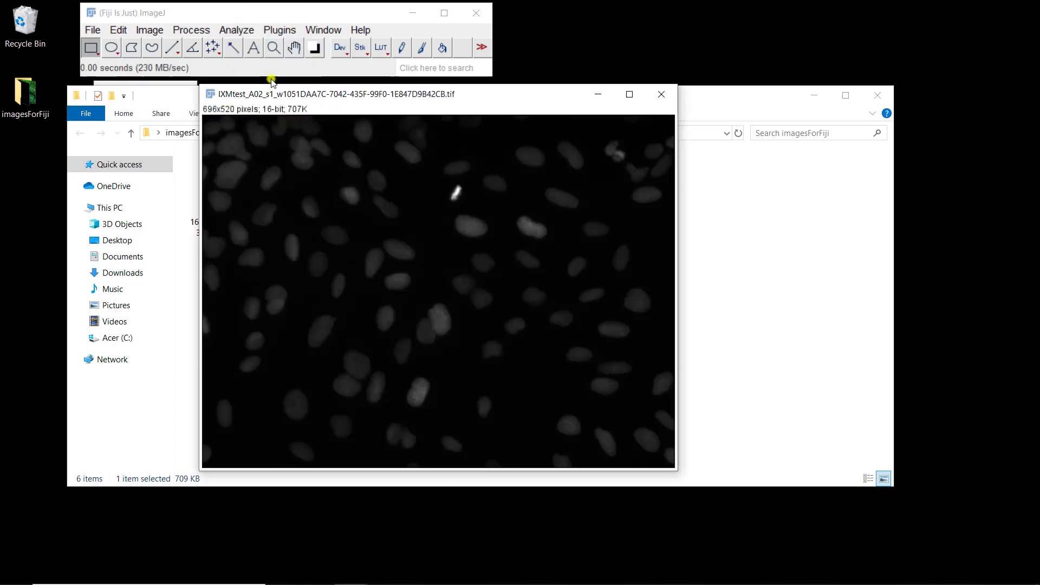
click(875, 100)
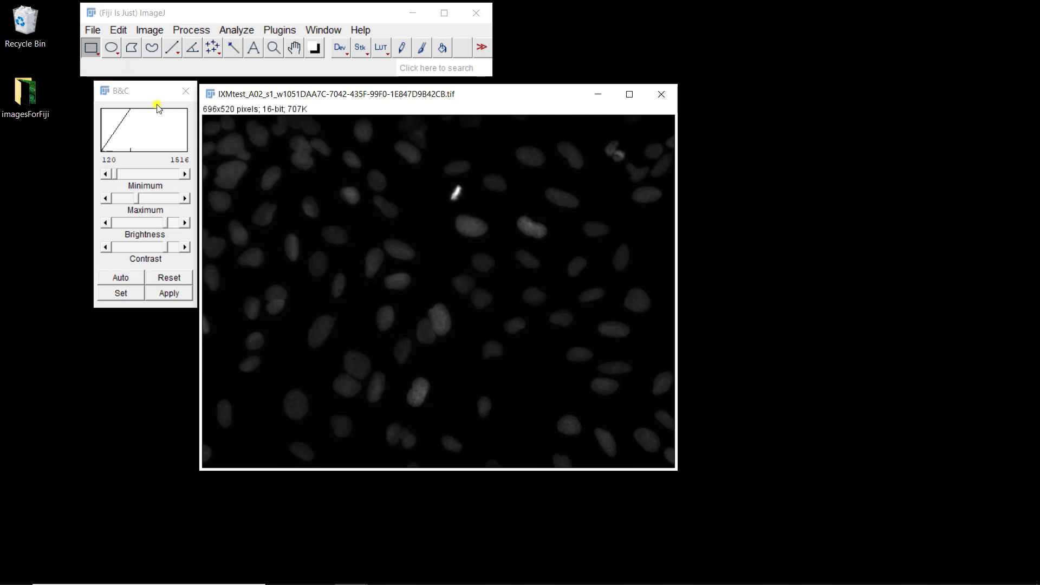
Reset the nuclei image's brightness and contrast, then lower the display maximum to about 1186
click(143, 90)
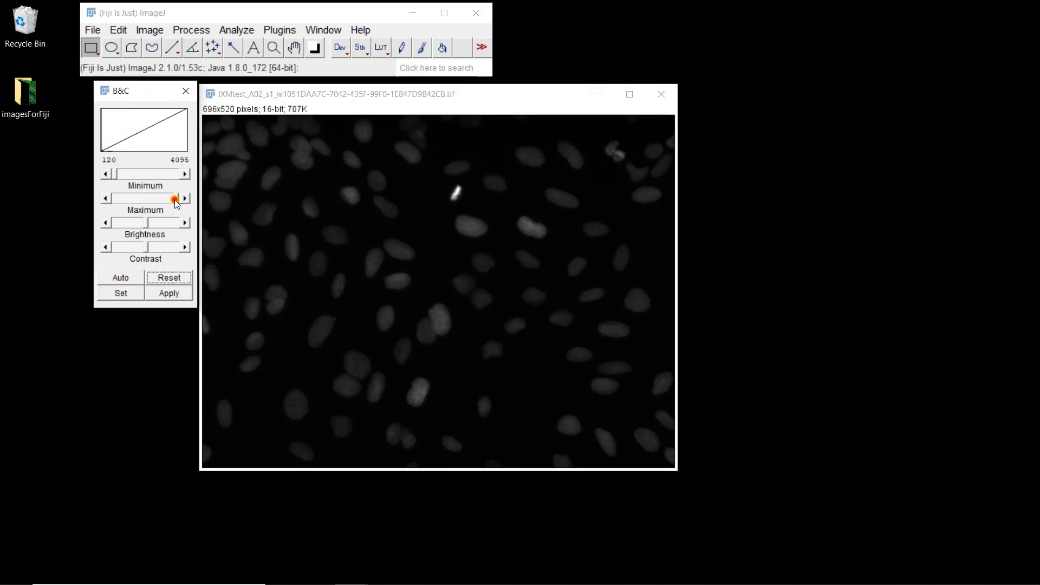
drag(175, 200, 131, 214)
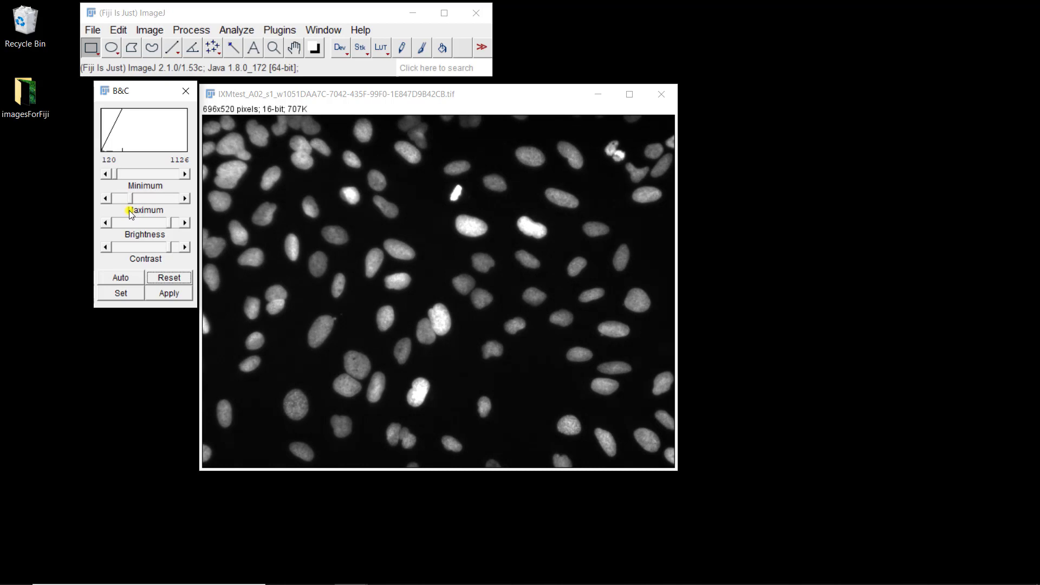
click(185, 200)
click(184, 199)
click(184, 199)
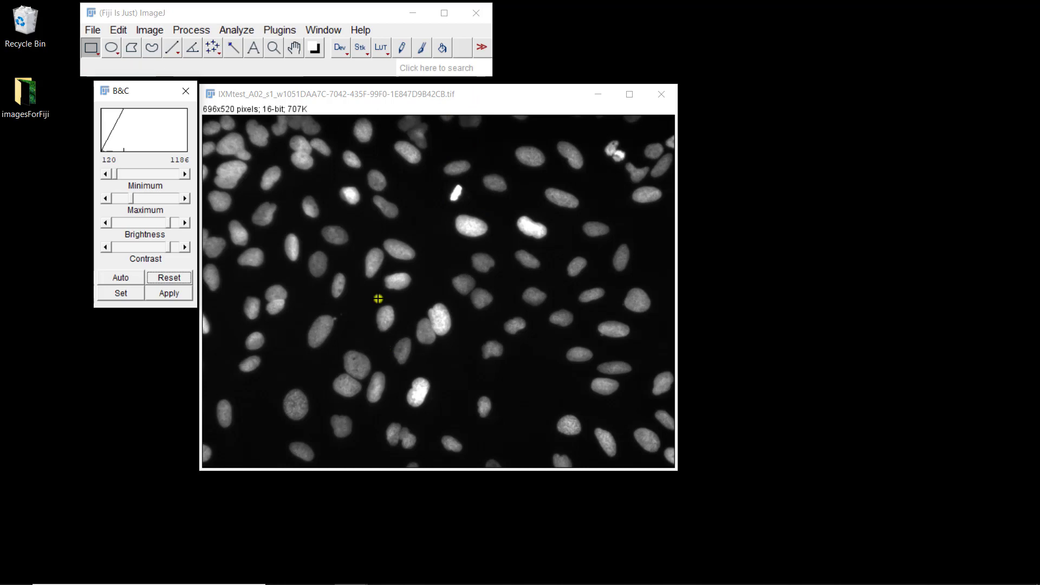
Apply a Gaussian Blur with a sigma of 2.00 to the nuclei image, comparing it with and without the preview
click(332, 97)
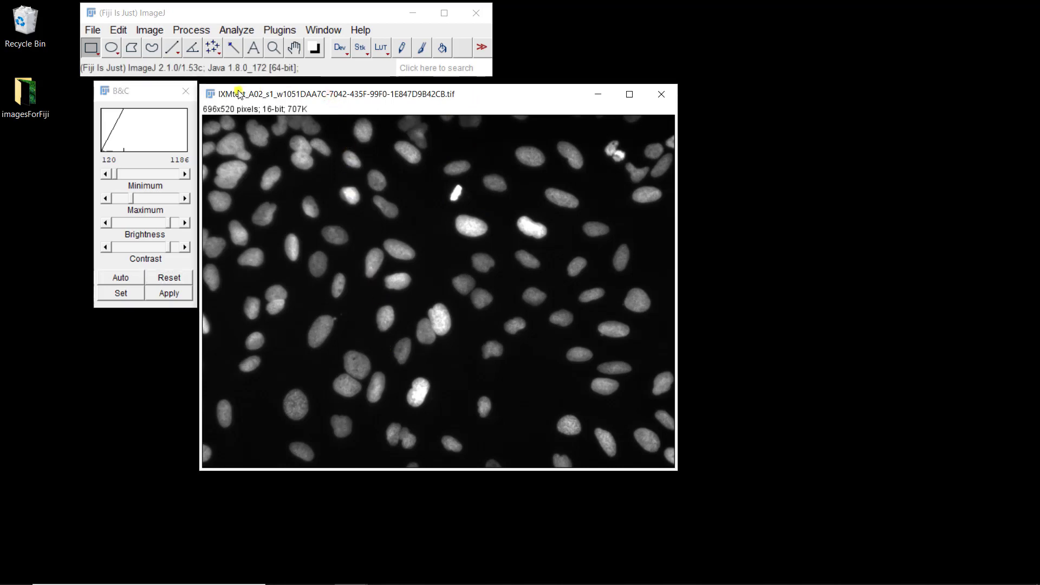
click(191, 29)
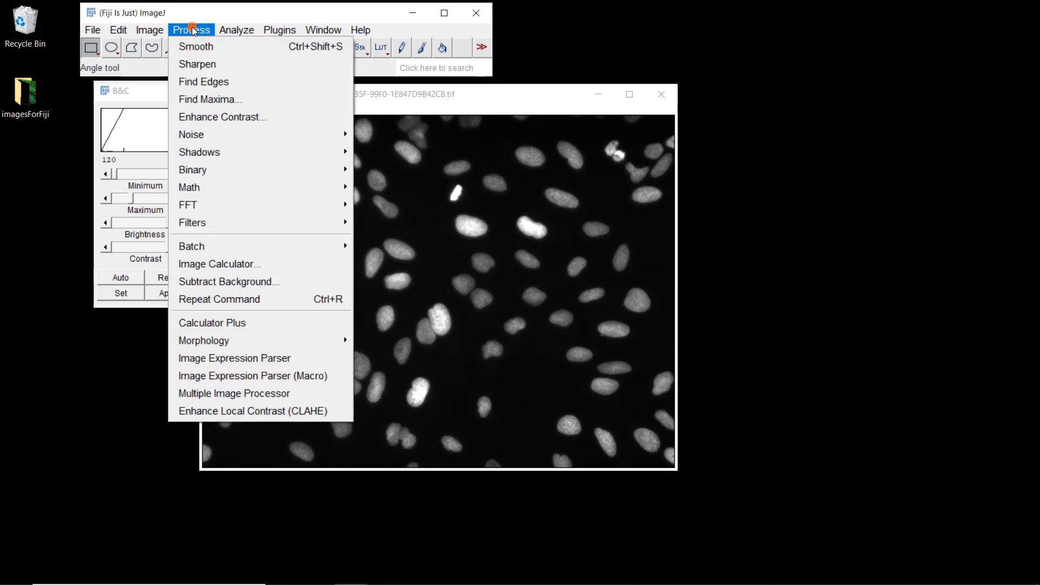
mouse_move(213, 221)
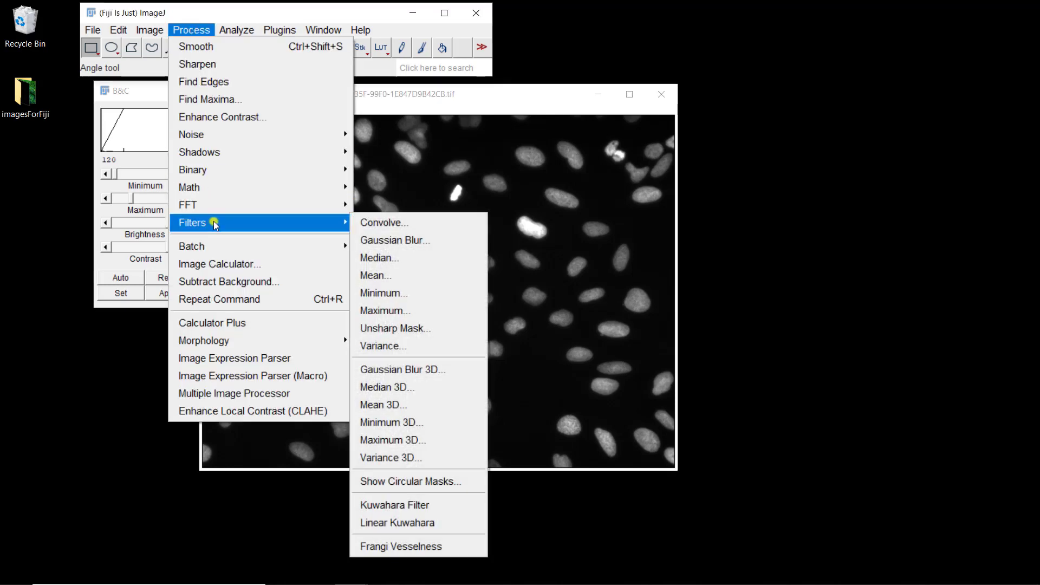
click(367, 242)
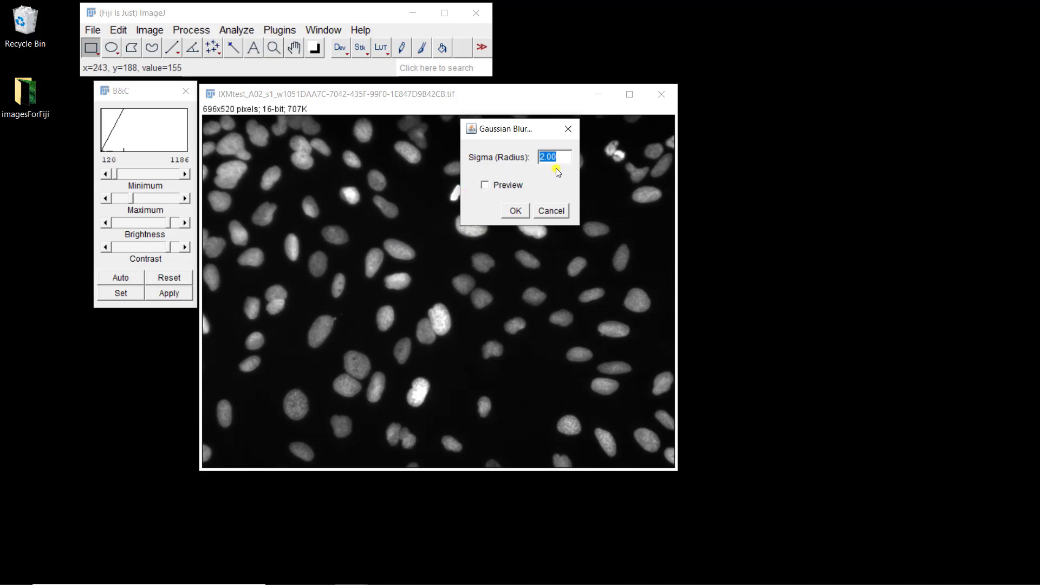
click(506, 186)
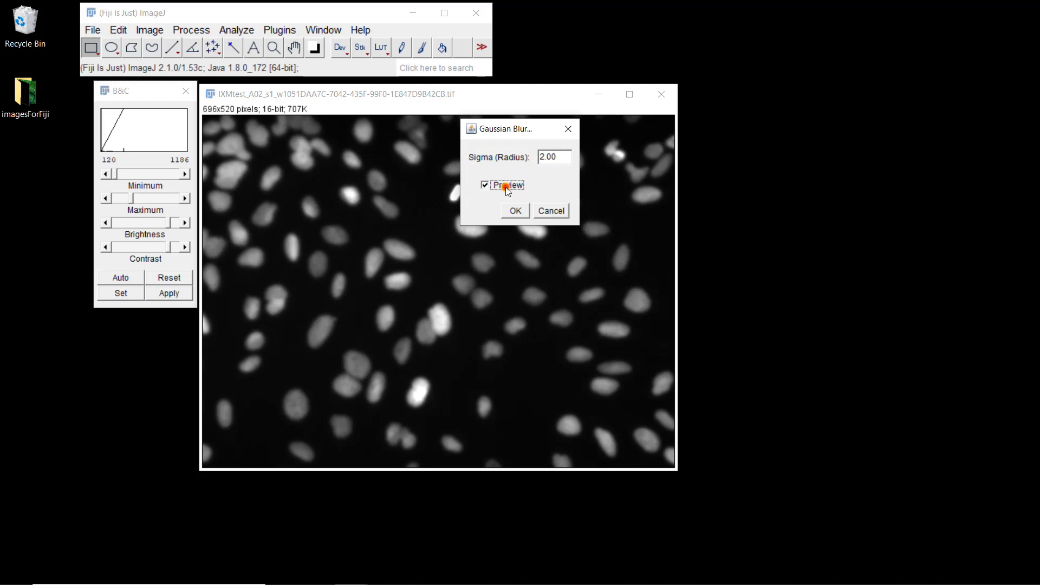
click(505, 186)
click(506, 187)
click(513, 212)
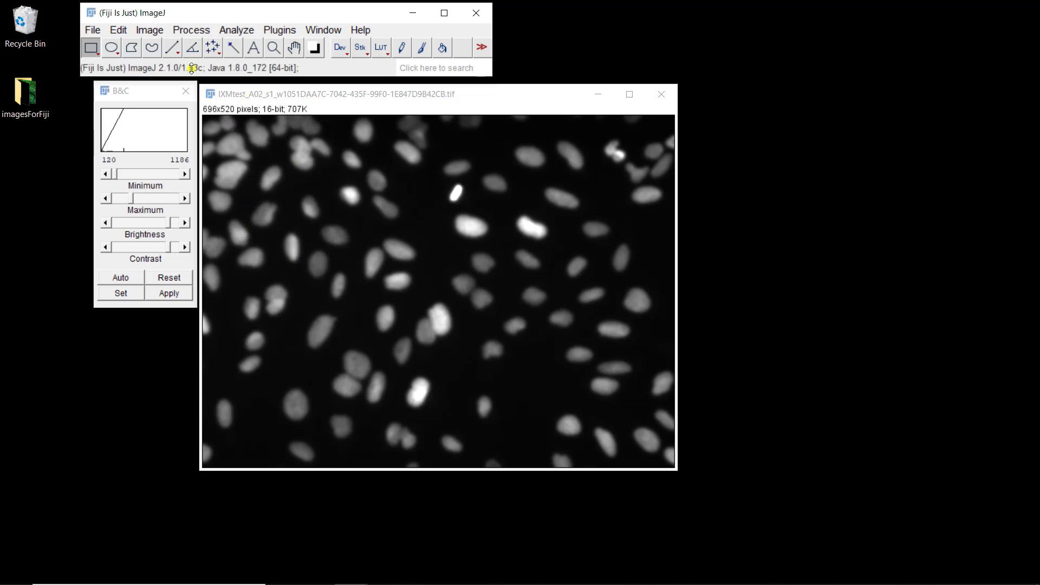
Bring up the Threshold tool for the blurred image and move its window closer to the image
click(152, 31)
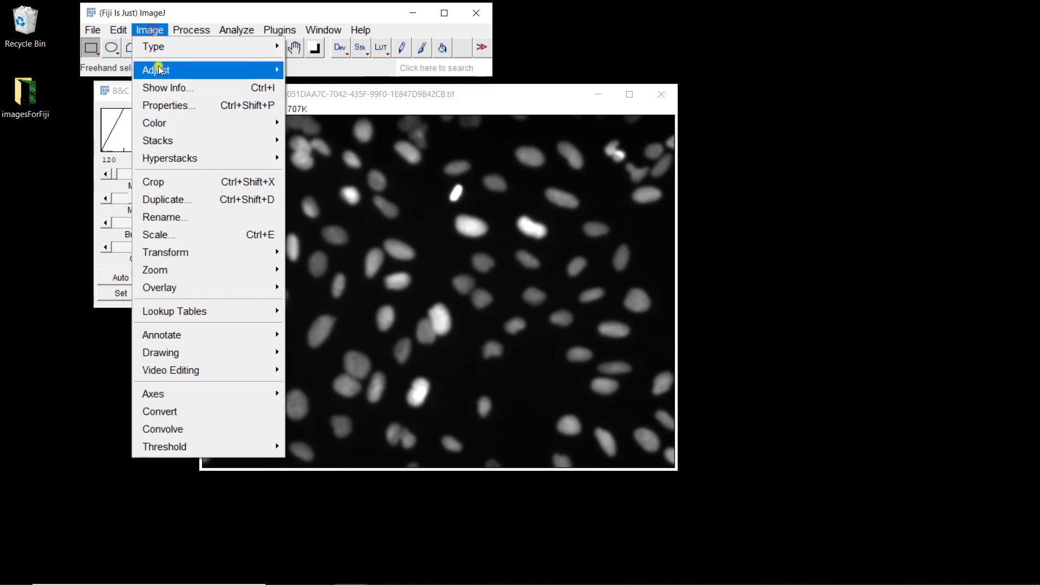
mouse_move(156, 69)
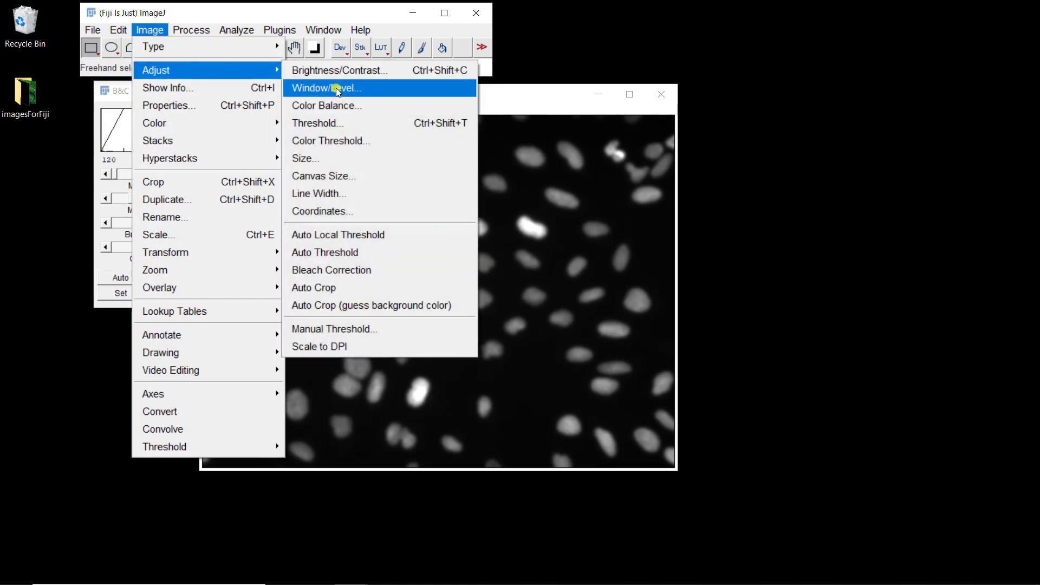
click(326, 124)
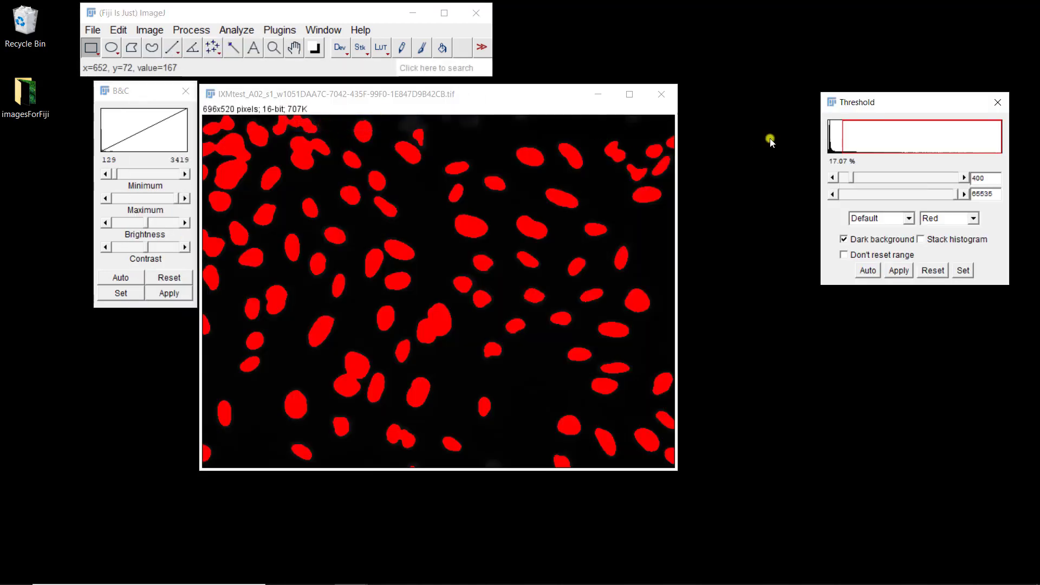
drag(894, 103, 786, 139)
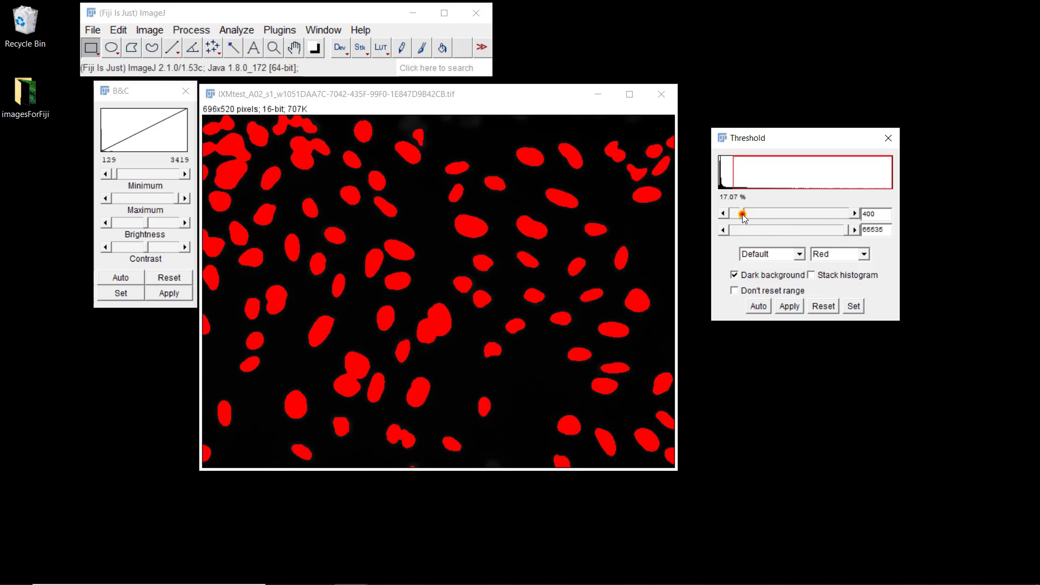
Try a threshold range with a lower level of 555 and an upper level of 2580 on the nuclei
mouse_move(744, 216)
mouse_down()
mouse_move(729, 215)
mouse_move(876, 217)
mouse_move(747, 219)
mouse_up()
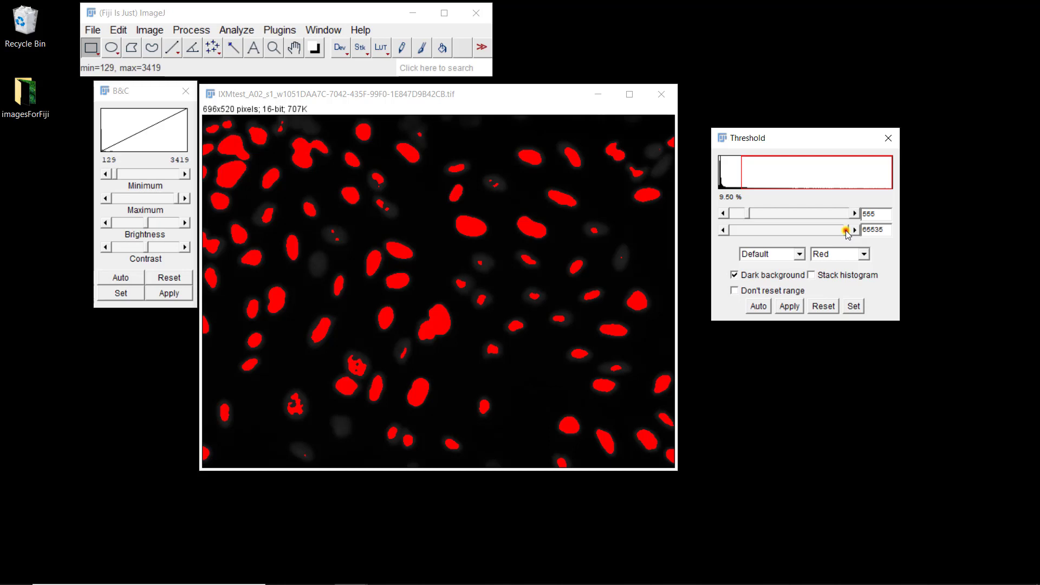
drag(844, 233, 822, 233)
drag(821, 234, 817, 235)
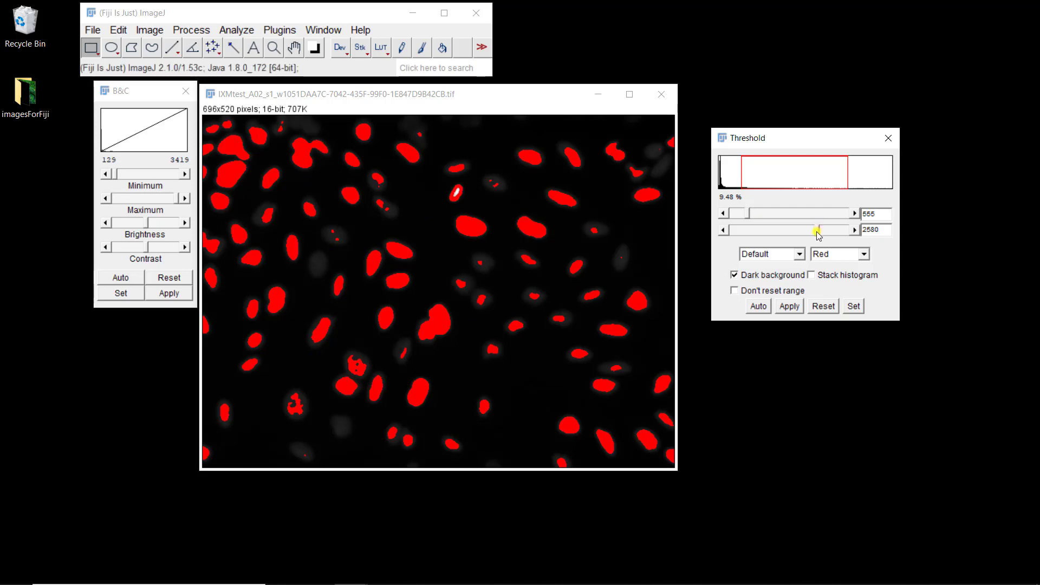
drag(817, 232, 827, 232)
drag(836, 232, 887, 239)
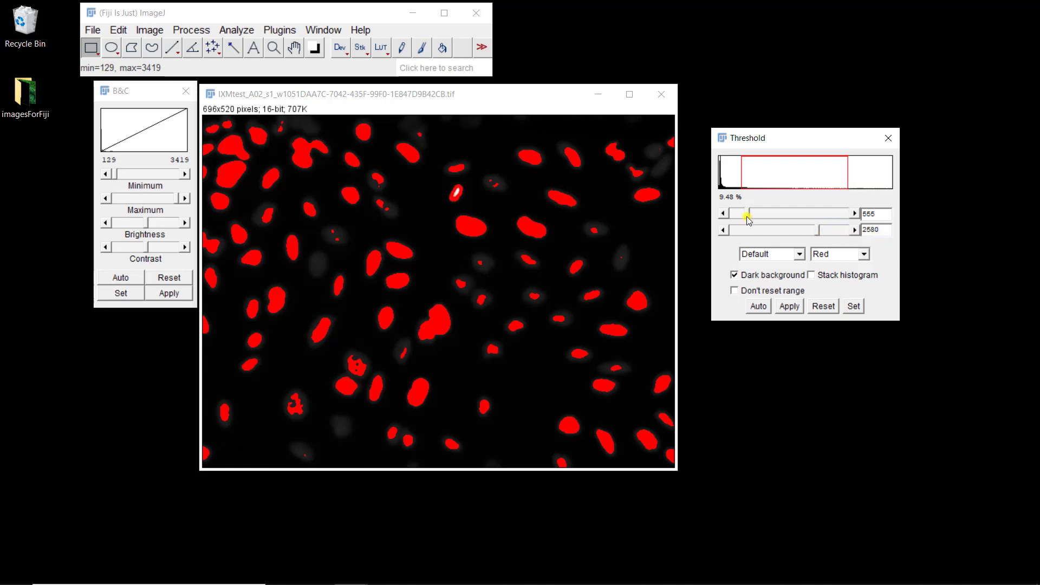
Return the upper threshold to 65535 and try lower levels of 245, 155 and 232
drag(747, 215, 736, 218)
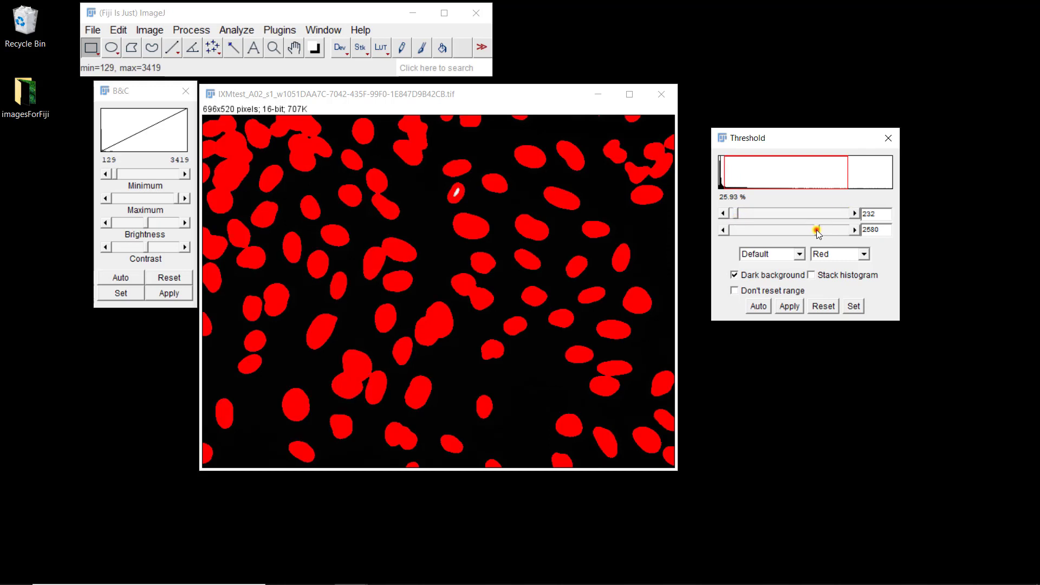
drag(812, 230, 855, 231)
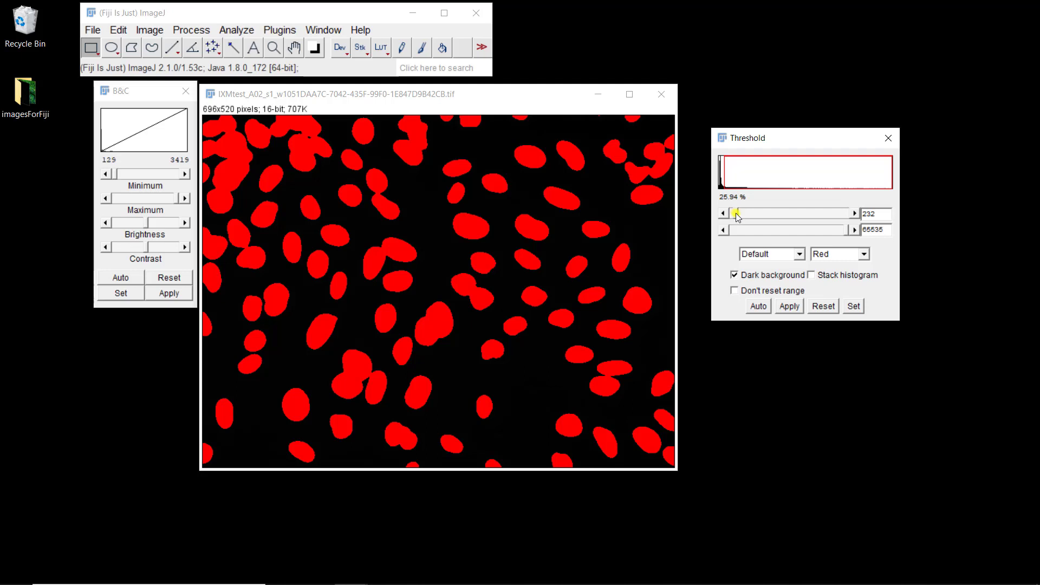
drag(736, 213, 737, 215)
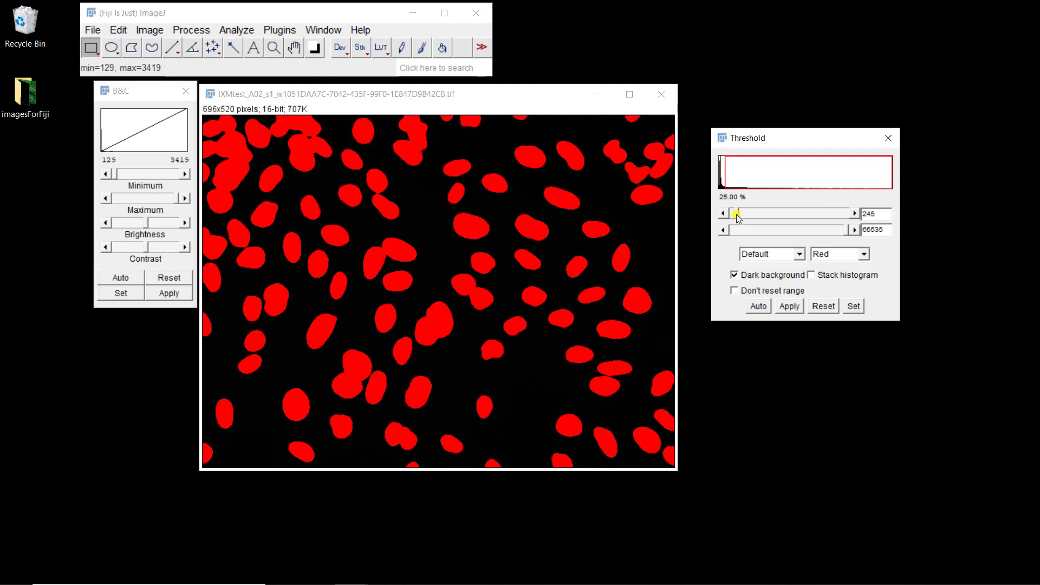
drag(736, 213, 733, 213)
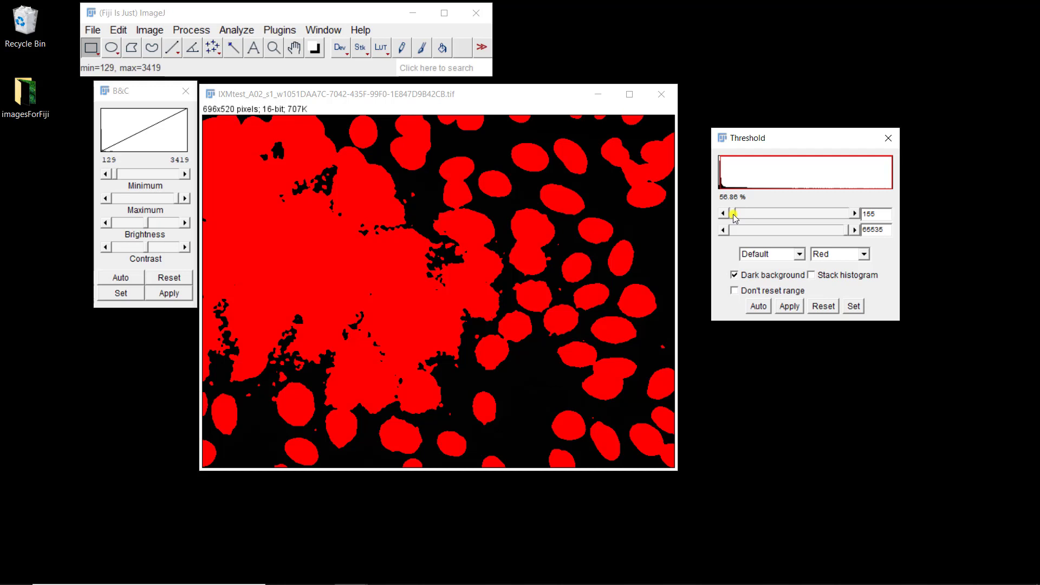
drag(733, 213, 735, 213)
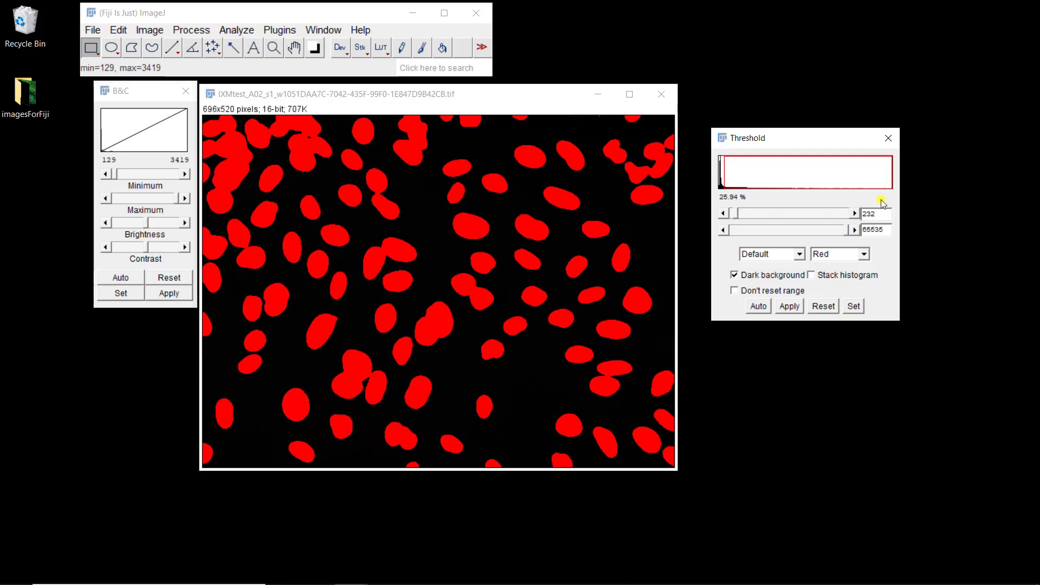
Set the lower threshold level to exactly 250 and apply the threshold to turn the image into a binary mask
click(854, 306)
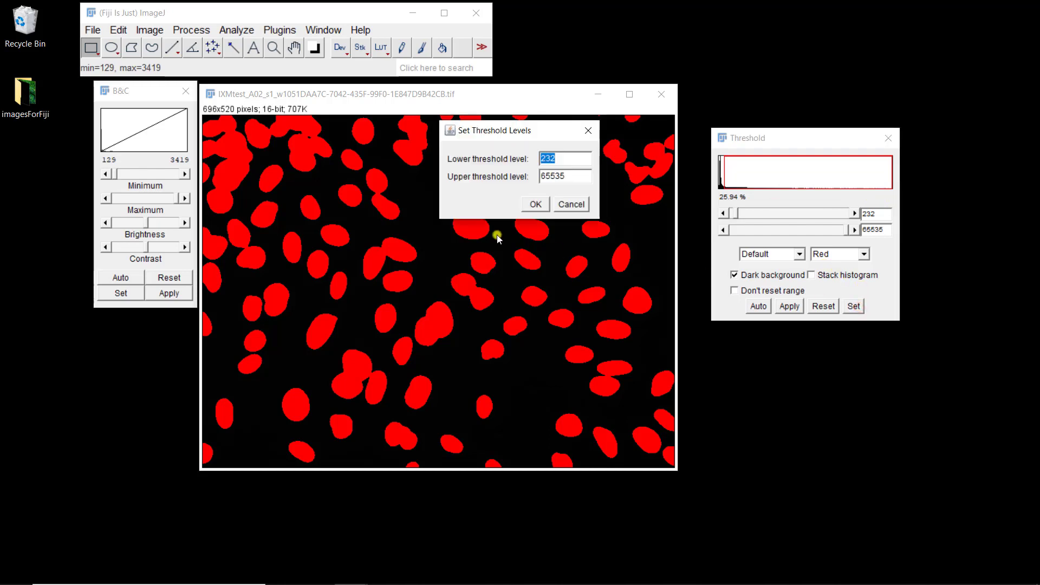
text(250)
click(538, 203)
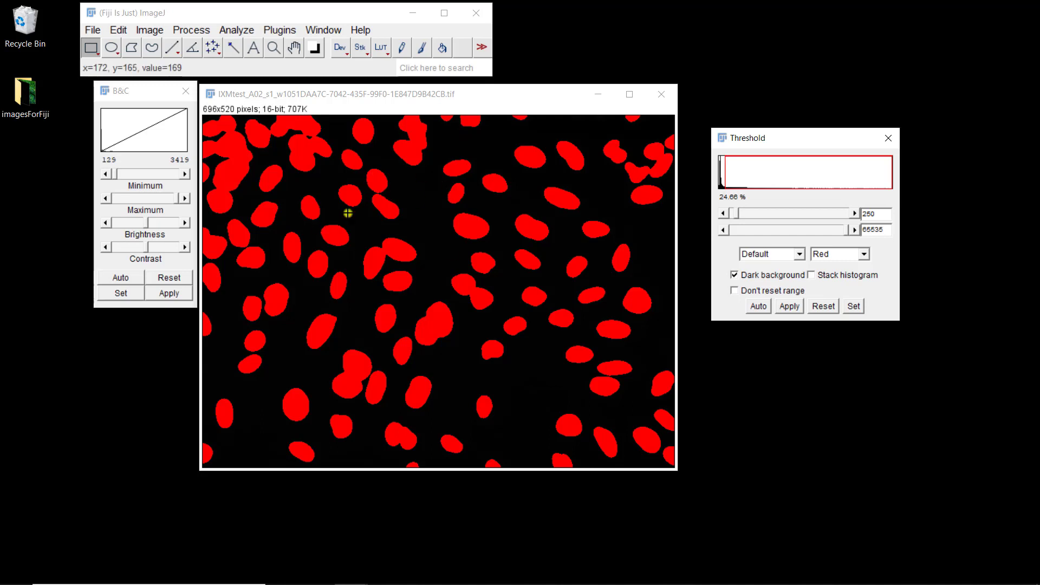
click(790, 306)
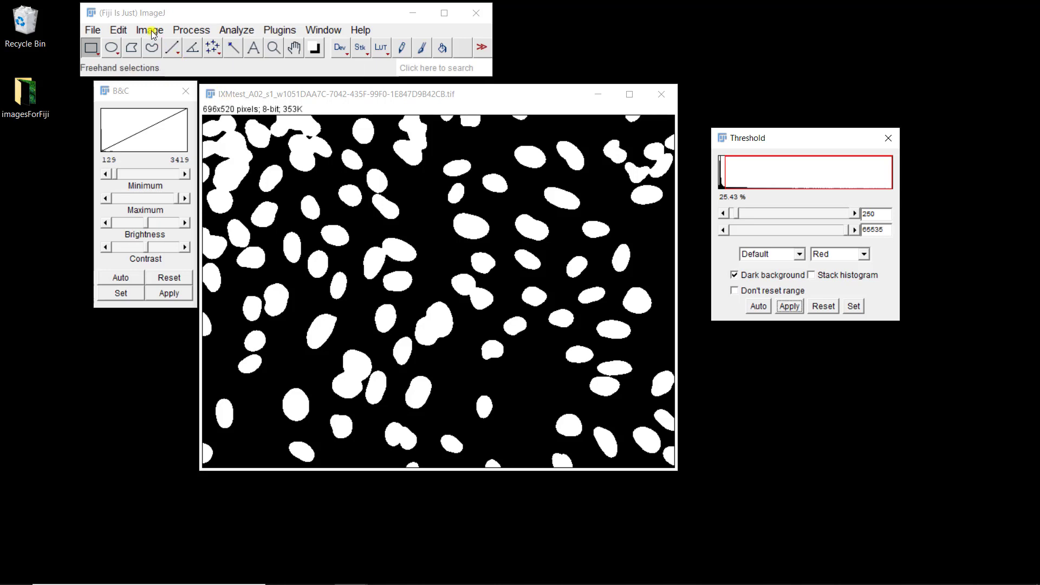
Separate the touching nuclei in the binary mask with Watershed
click(191, 30)
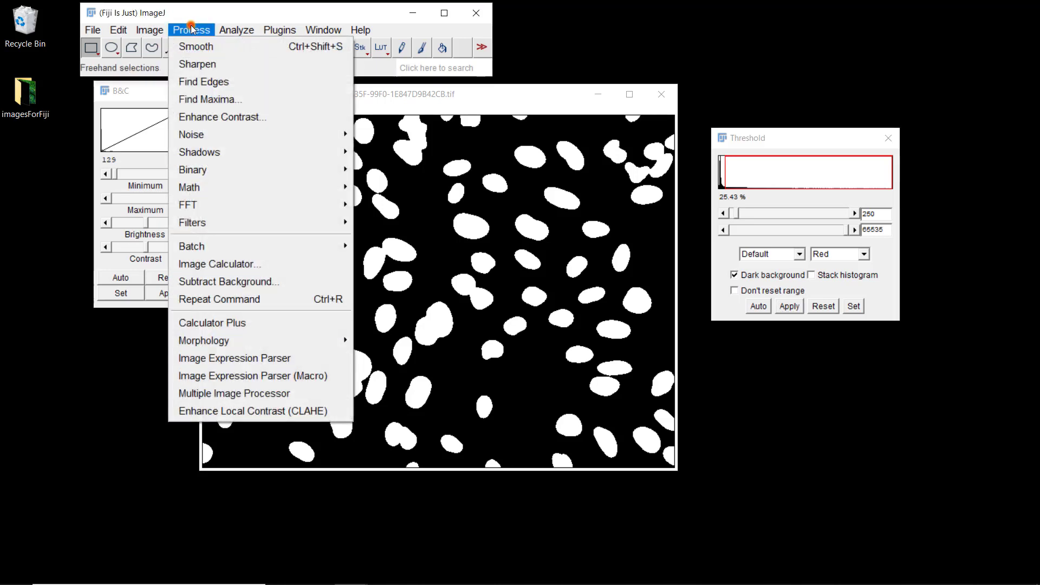
mouse_move(213, 169)
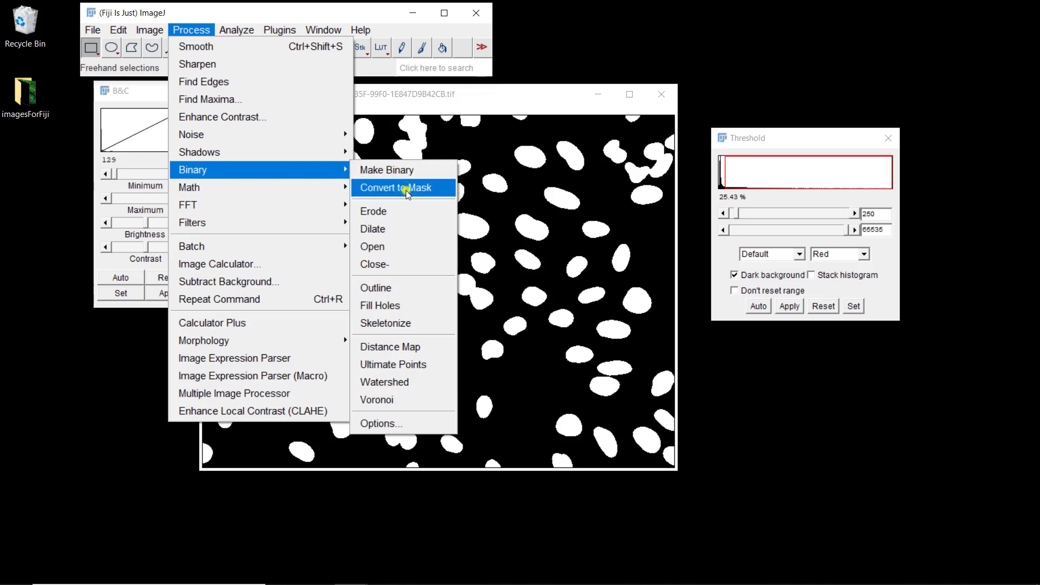
click(398, 382)
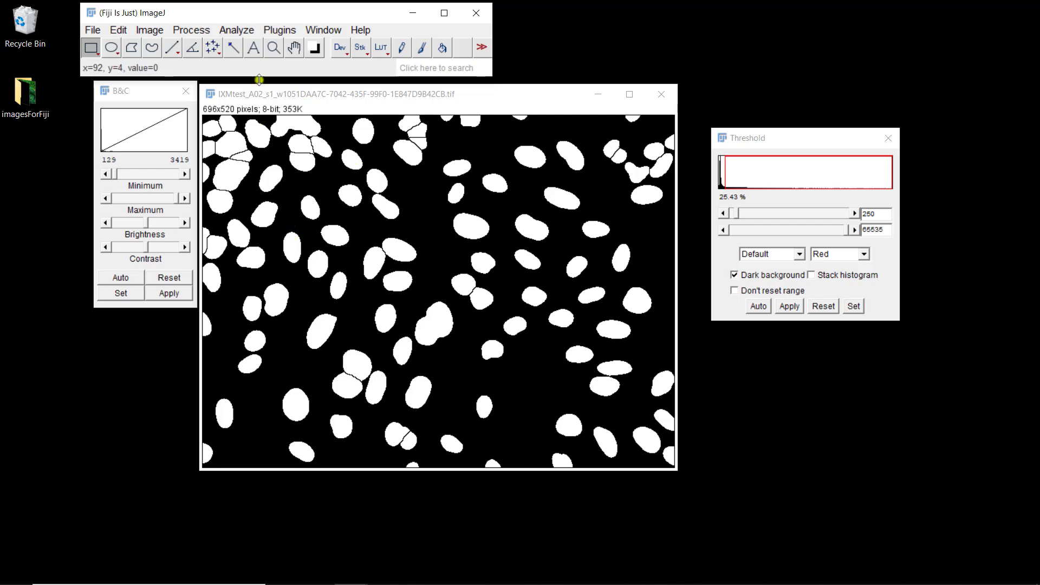
Add particles of size 0-Infinity and circularity 0.00-1.00 to the ROI Manager, and arrange the ROI Manager and Threshold windows beside the image
click(236, 33)
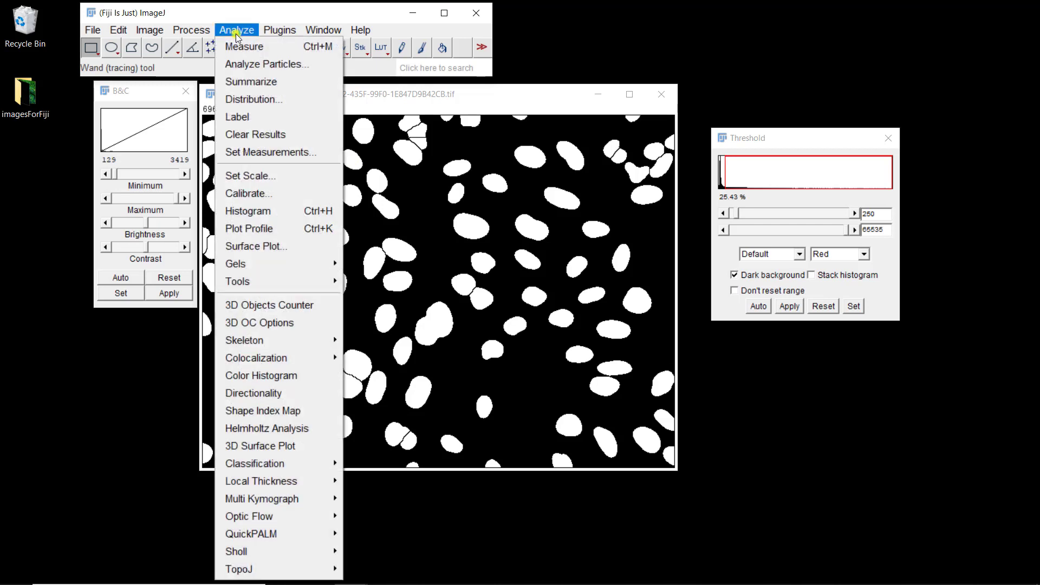
click(240, 64)
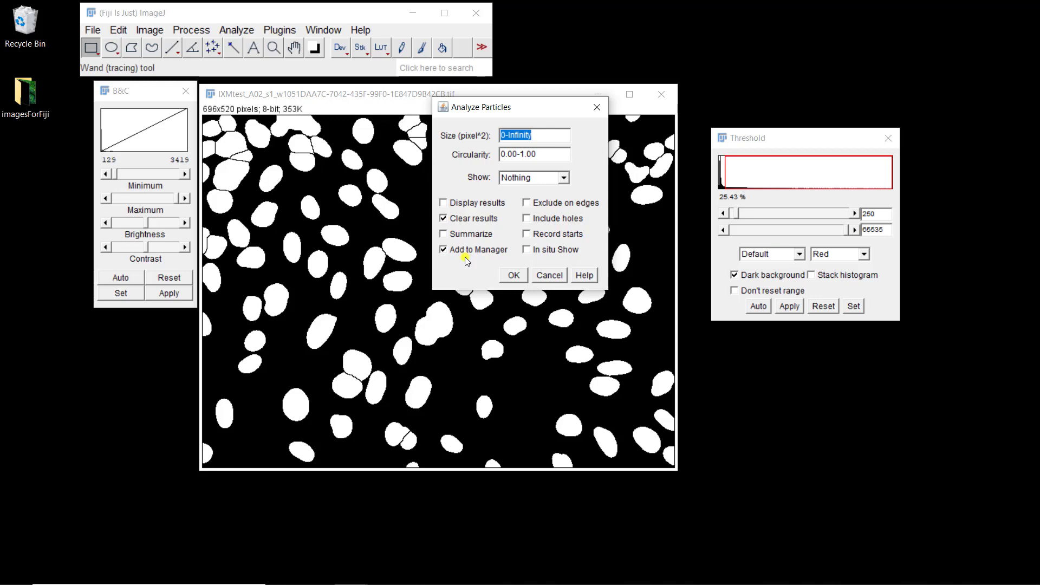
click(510, 276)
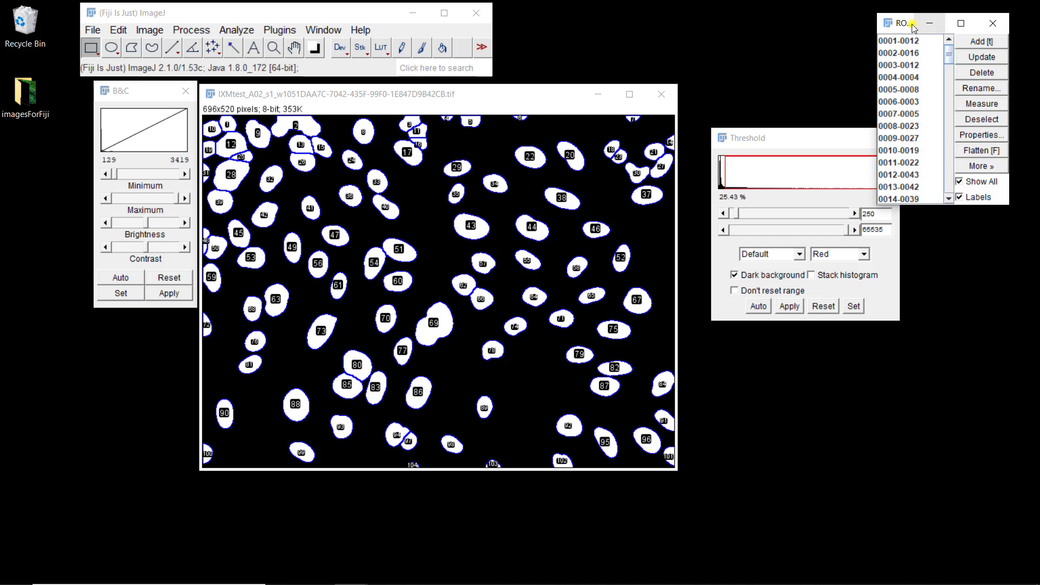
drag(915, 27, 720, 20)
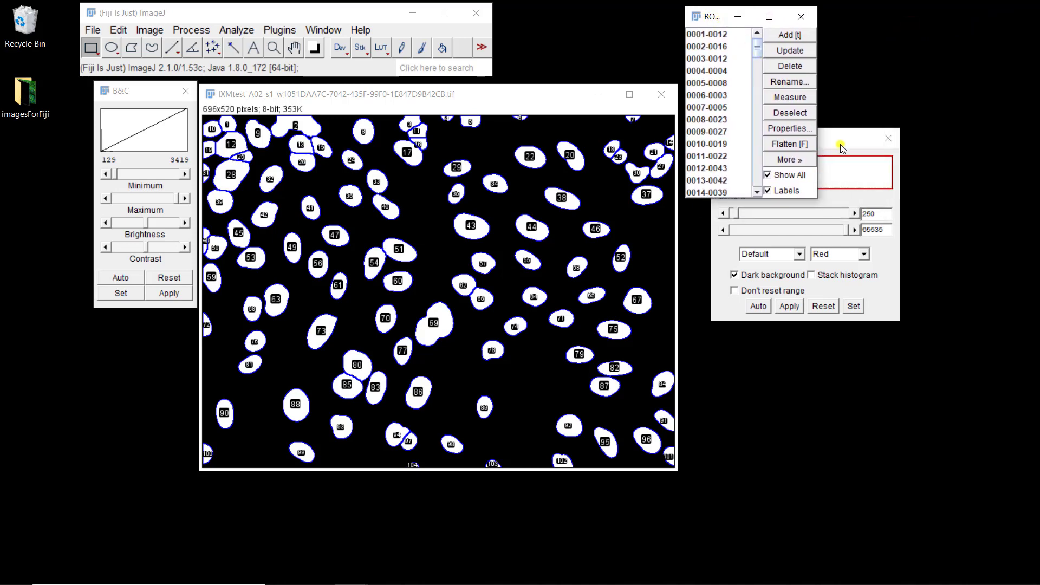
drag(840, 144, 815, 255)
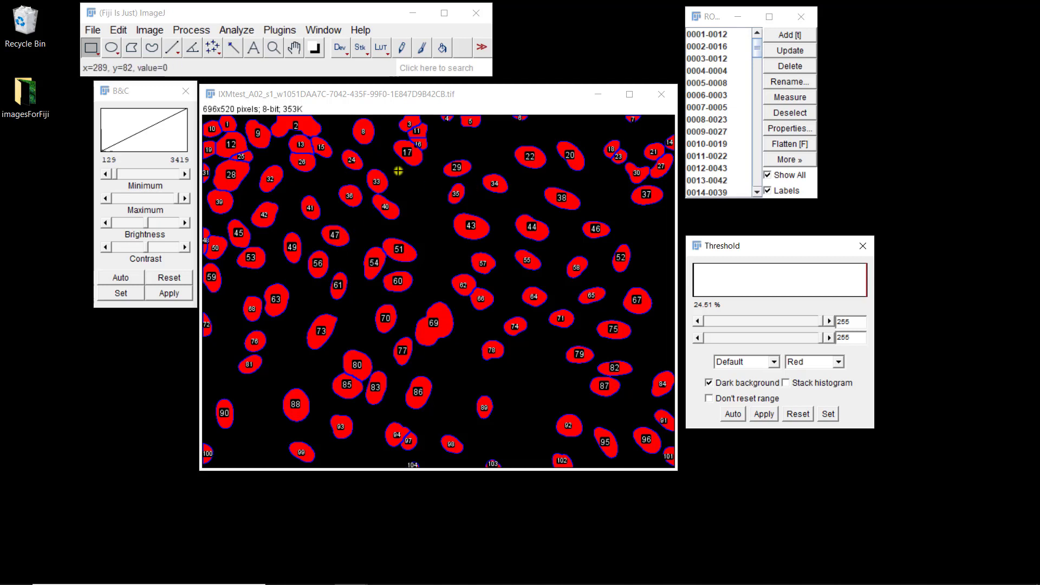
Select the first region in the ROI Manager list and region 9 on the image to match list entries with nuclei
click(366, 136)
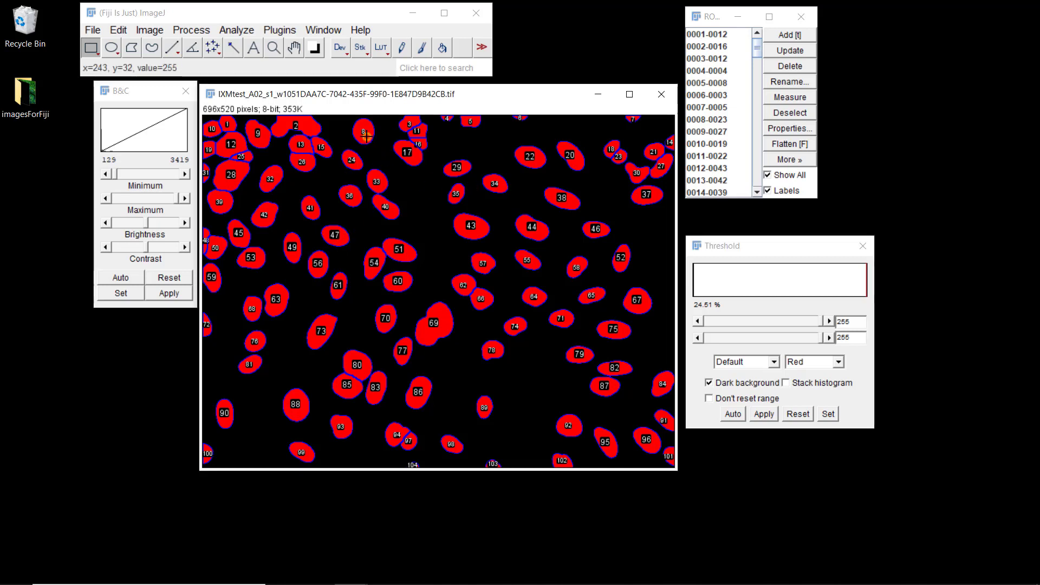
click(724, 34)
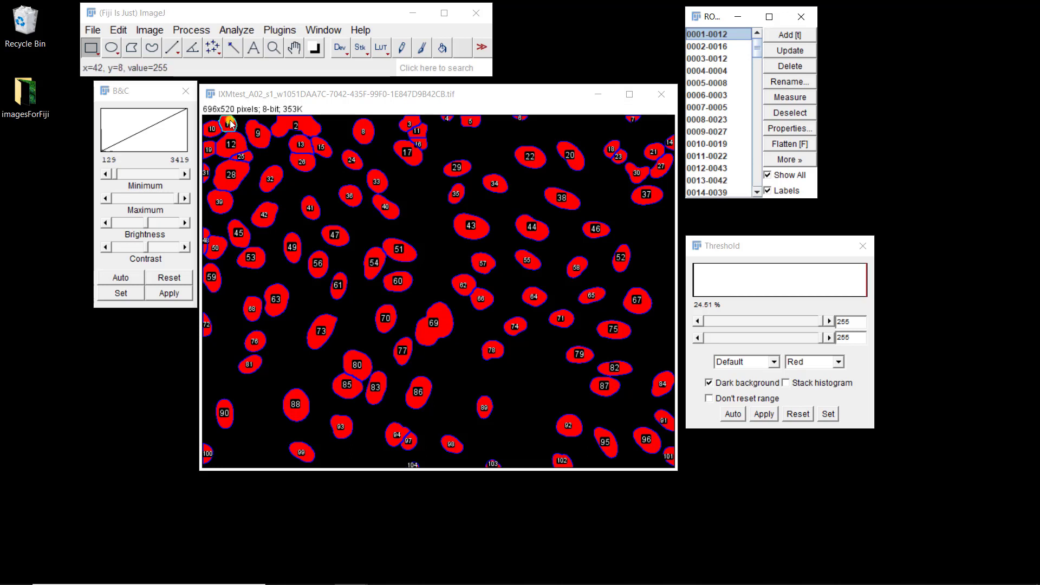
click(257, 139)
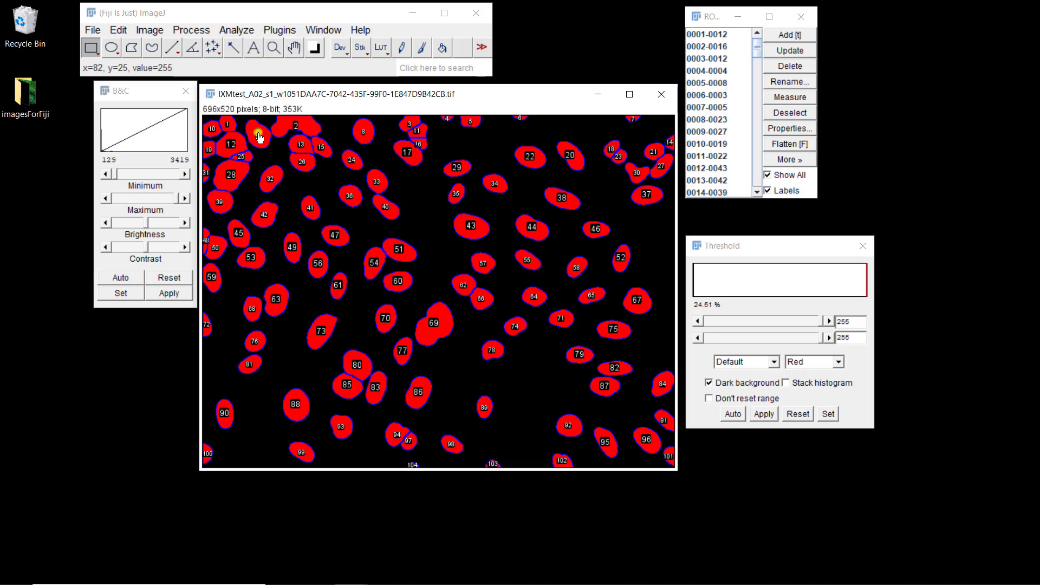
click(259, 137)
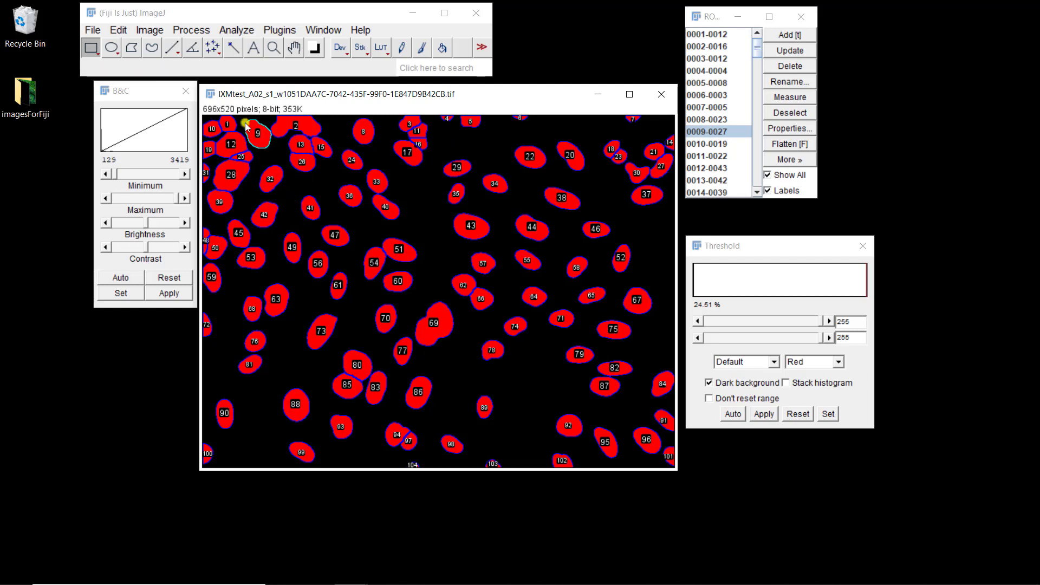
Confirm Area, Mean gray value and Centroid as the measurements to record, with no redirection and 3 decimal places
click(236, 31)
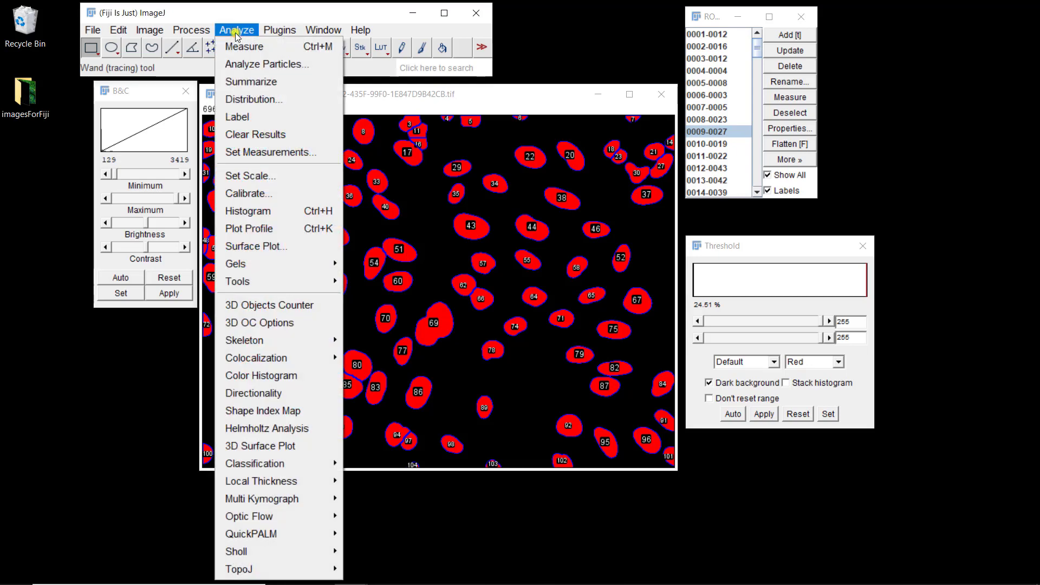
click(261, 156)
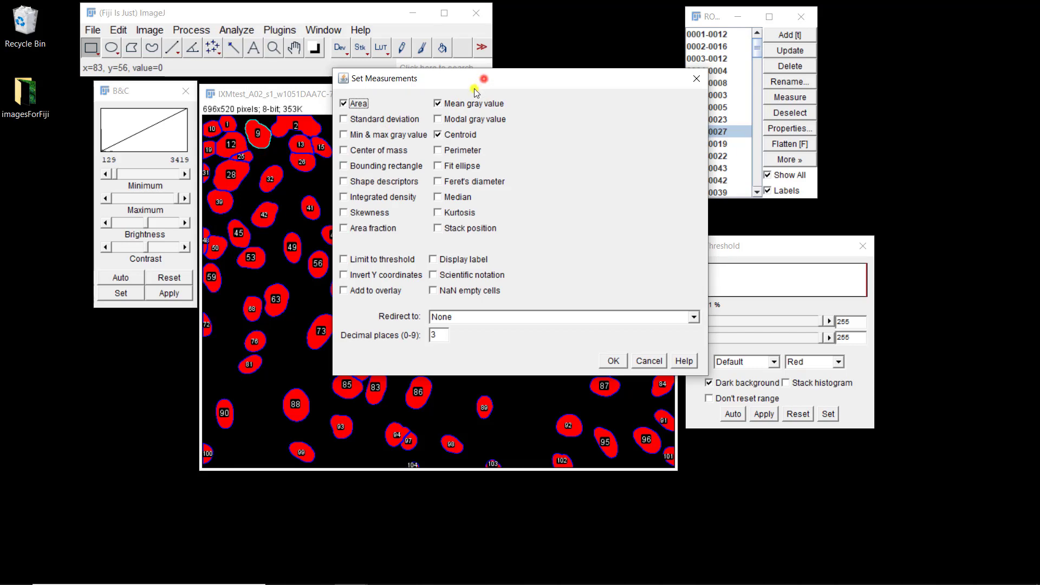
drag(485, 82, 425, 127)
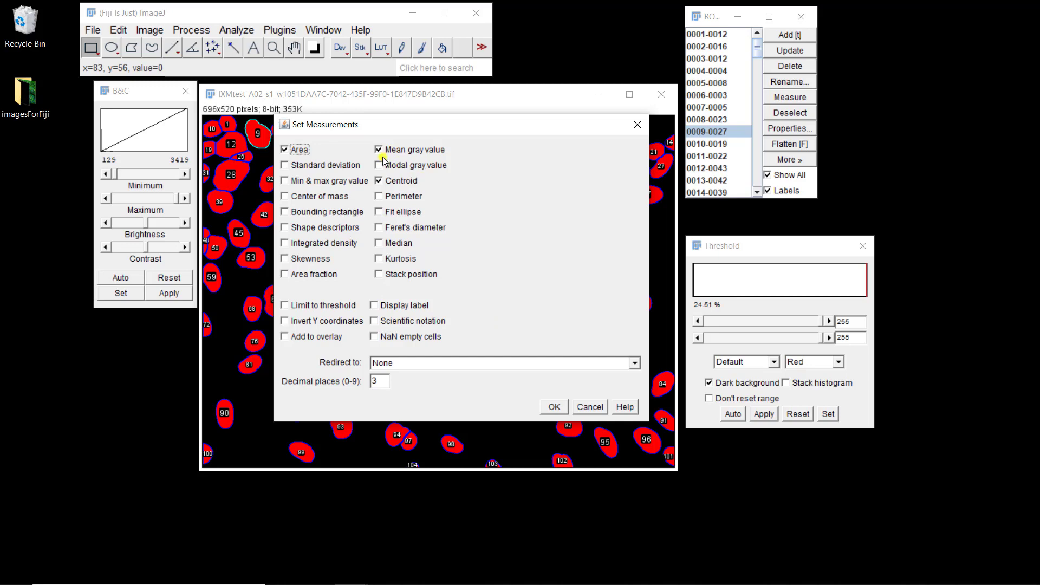
click(548, 408)
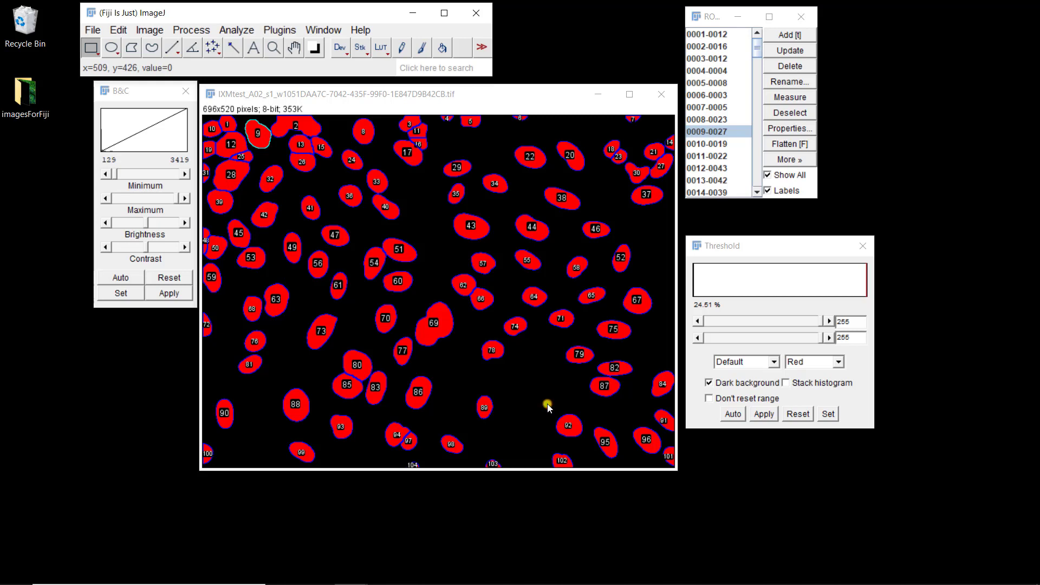
Measure all the ROI Manager's regions on the binary mask
click(710, 111)
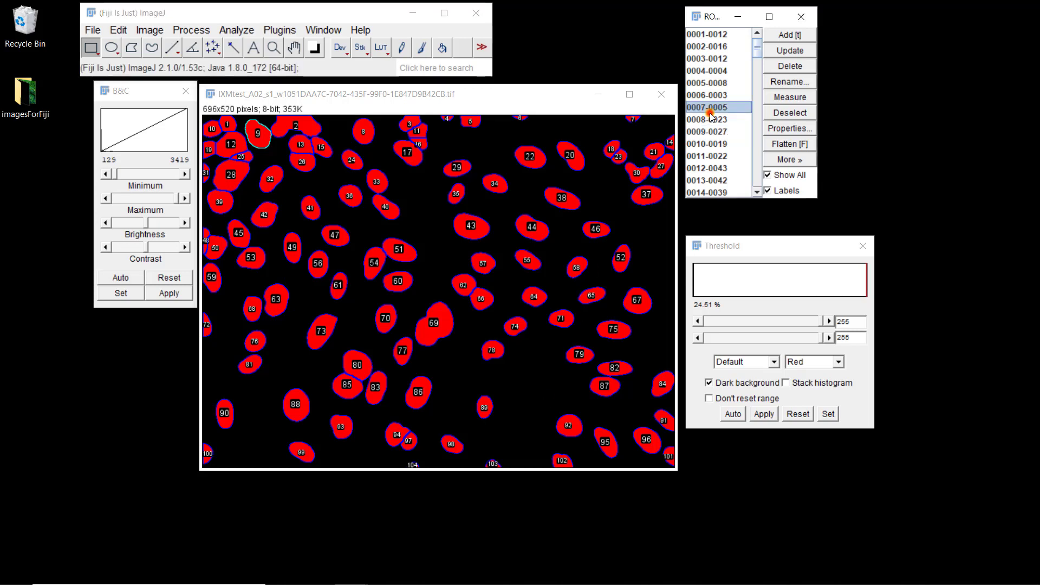
key(ctrl+a)
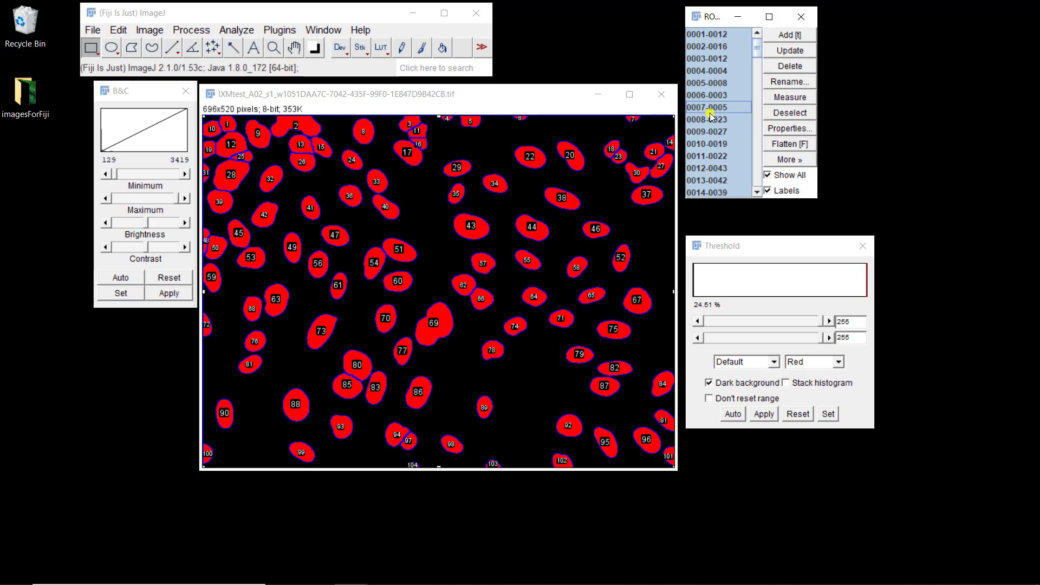
click(777, 100)
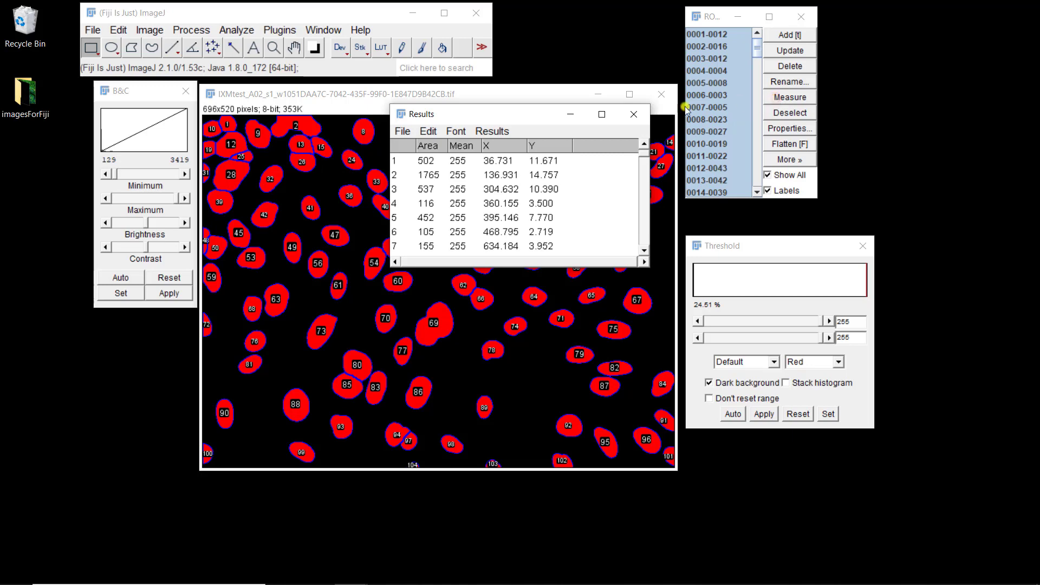
View the mask's Results table at full size, and close it without saving the measurements
click(600, 116)
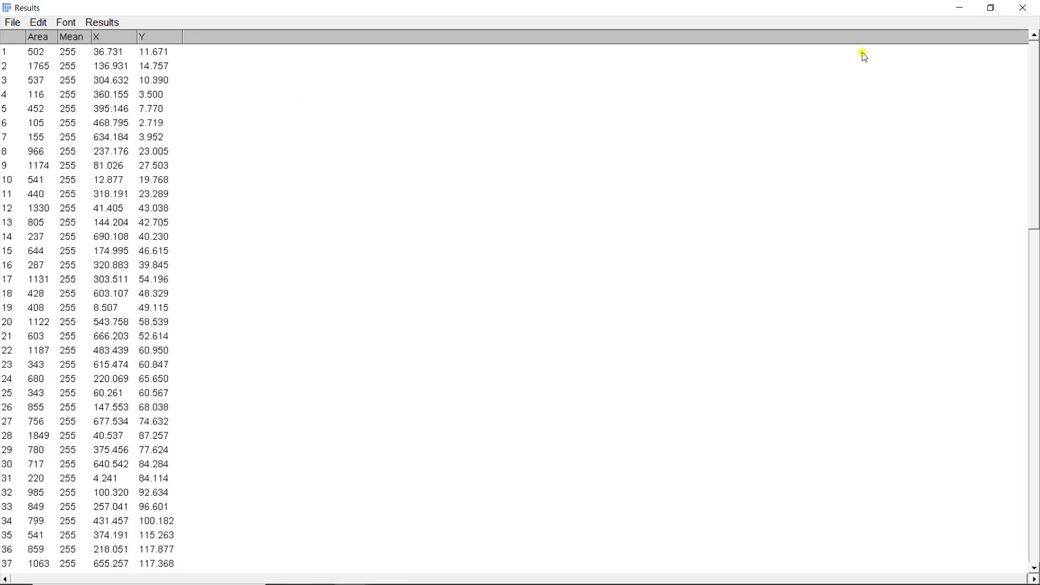
click(987, 17)
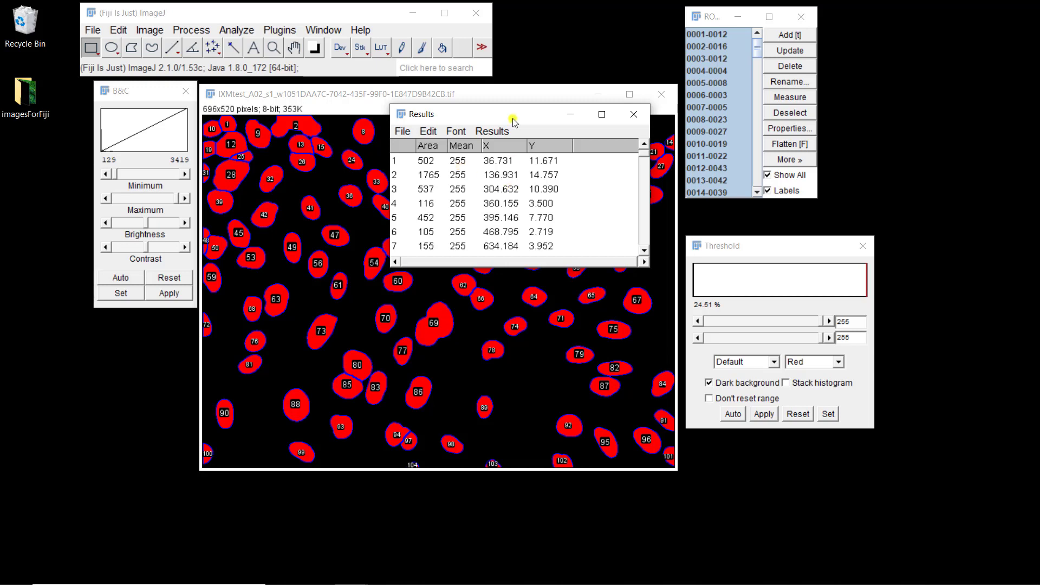
click(633, 115)
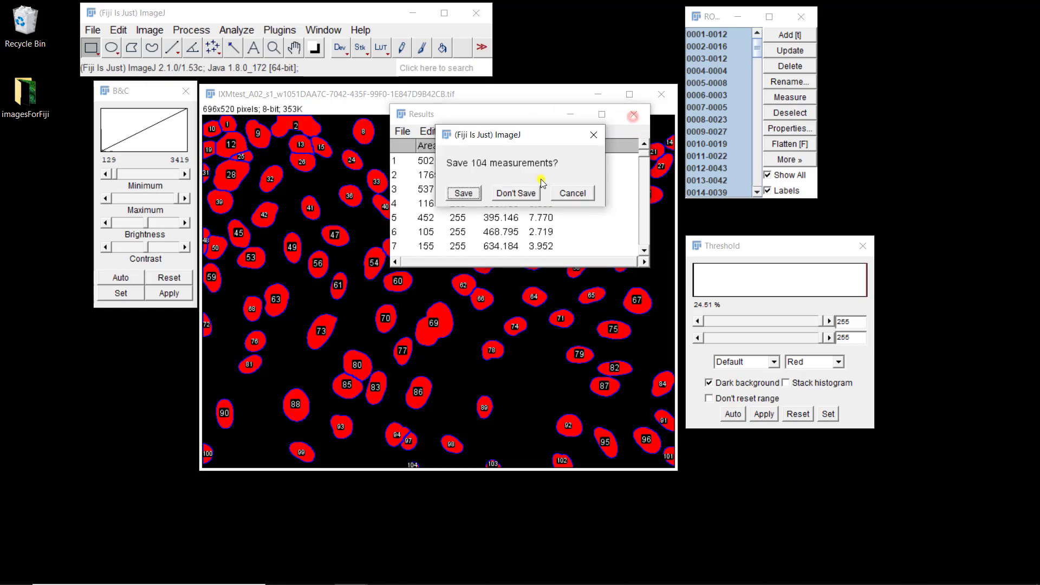
click(517, 194)
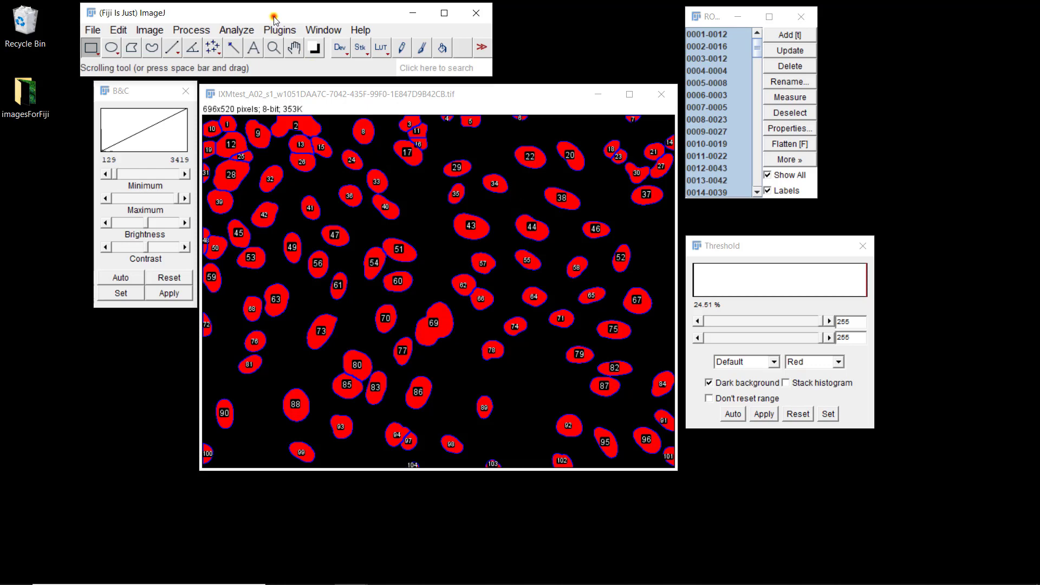
Reopen the original IXMtest_A02_s1 image from the imagesForFiji folder and move its window down over the mask
key(ctrl+o)
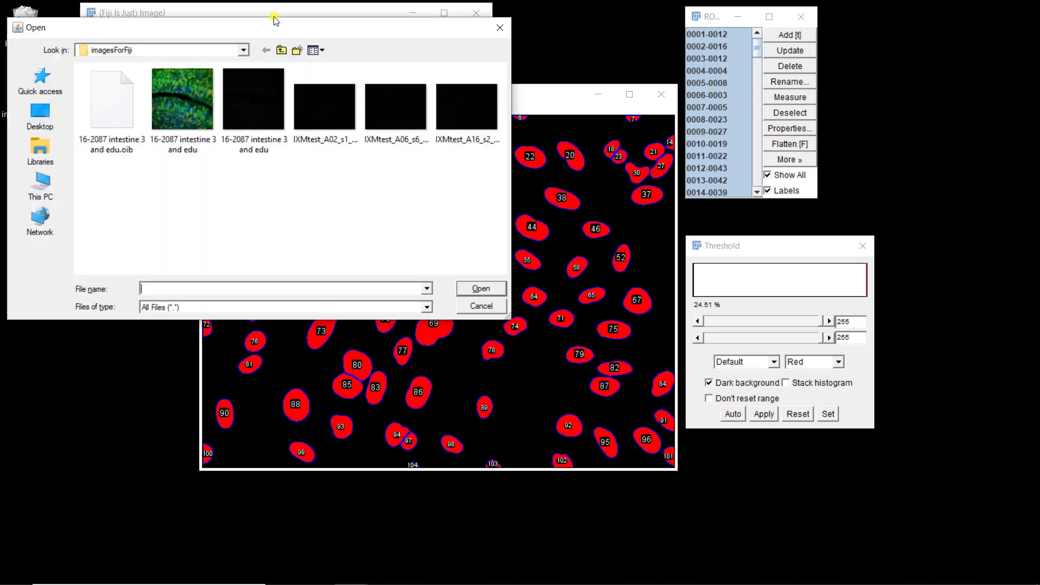
double_click(316, 117)
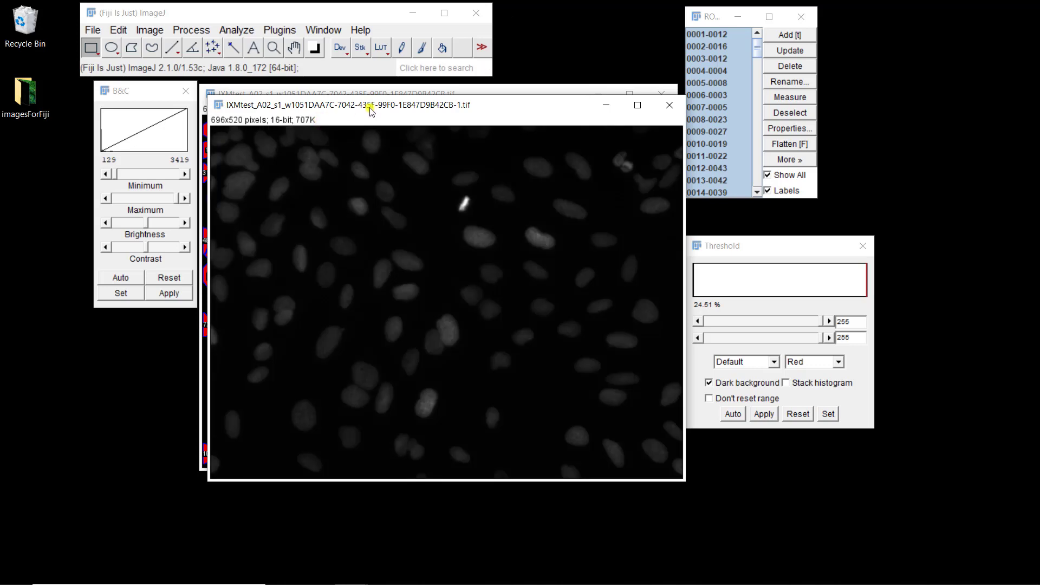
mouse_move(370, 109)
mouse_down()
mouse_move(417, 169)
mouse_move(388, 172)
mouse_move(383, 162)
mouse_up()
Show all the ROI Manager's labelled regions on the reopened original image
click(455, 194)
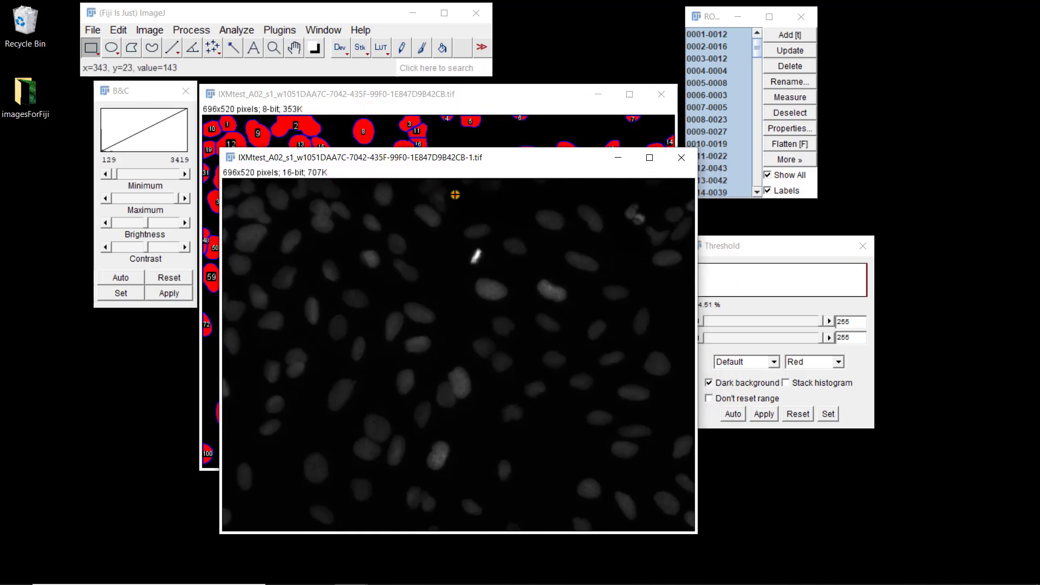
click(715, 19)
click(769, 176)
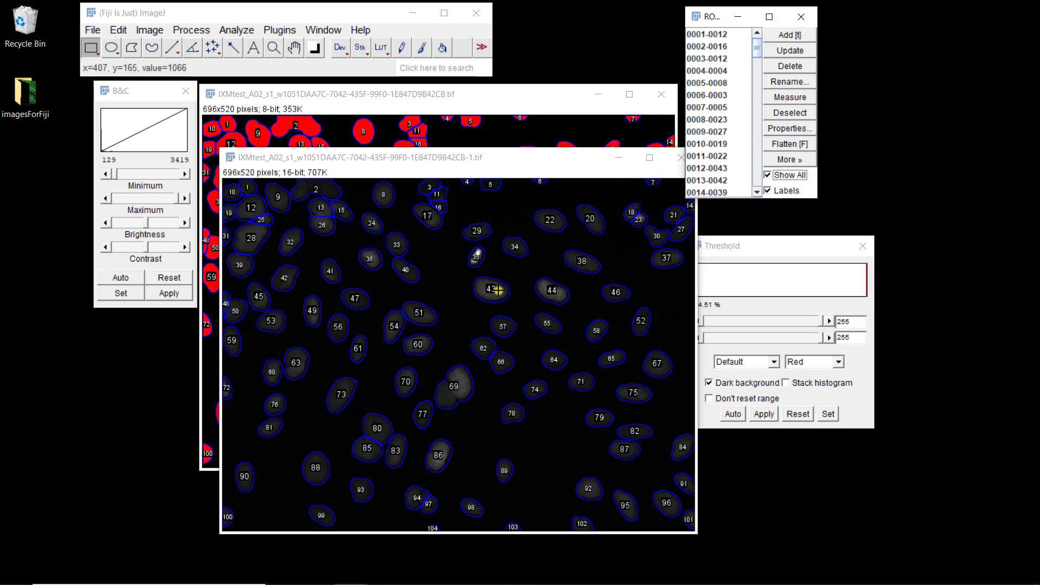
Measure every region in the ROI Manager on the original 16-bit image
click(701, 98)
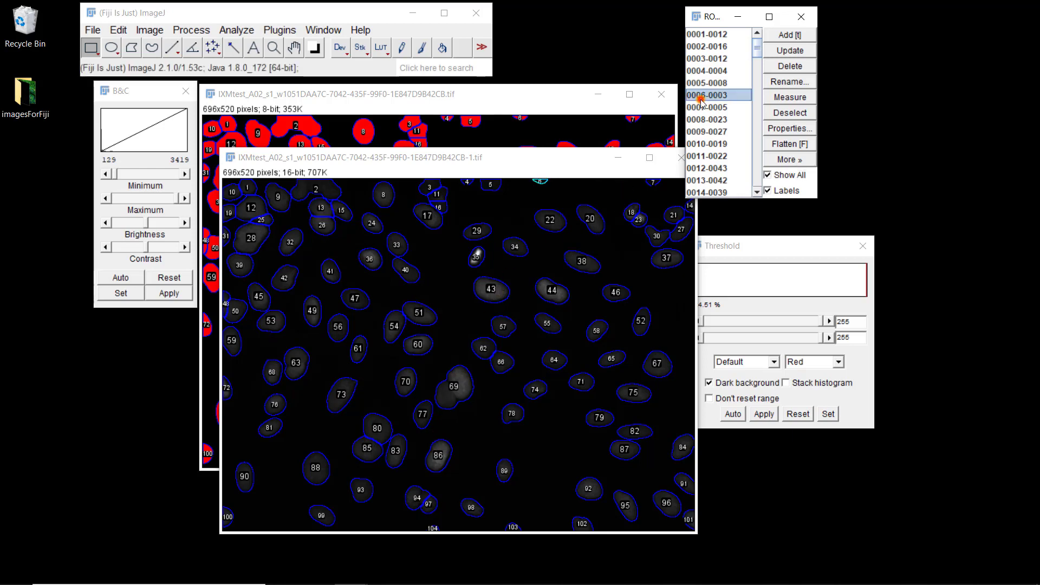
key(ctrl+a)
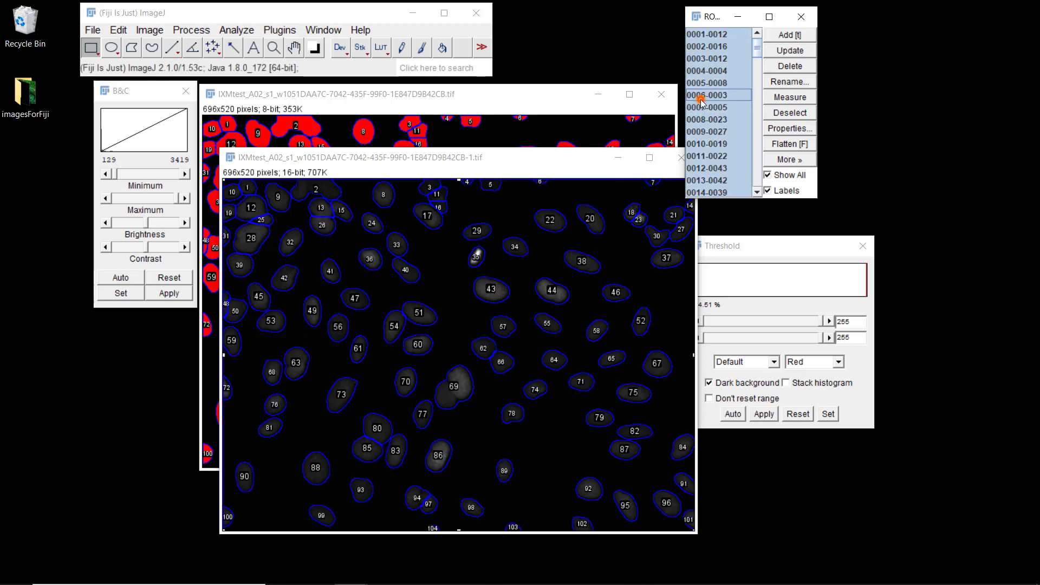
click(778, 98)
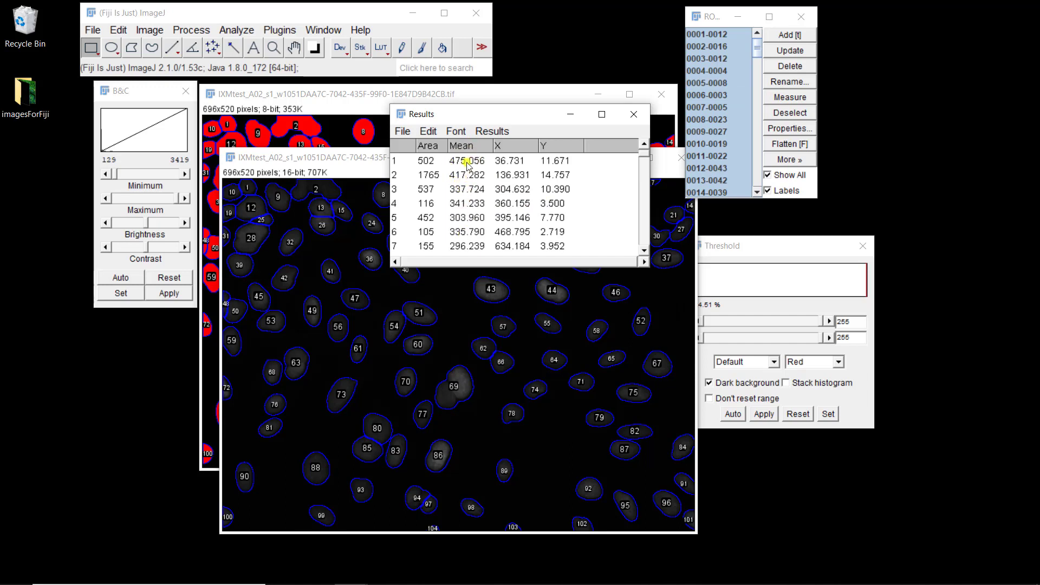
Examine the mean gray values in the Results table, moving it aside to compare the row of bright nucleus 35 with the image
click(643, 252)
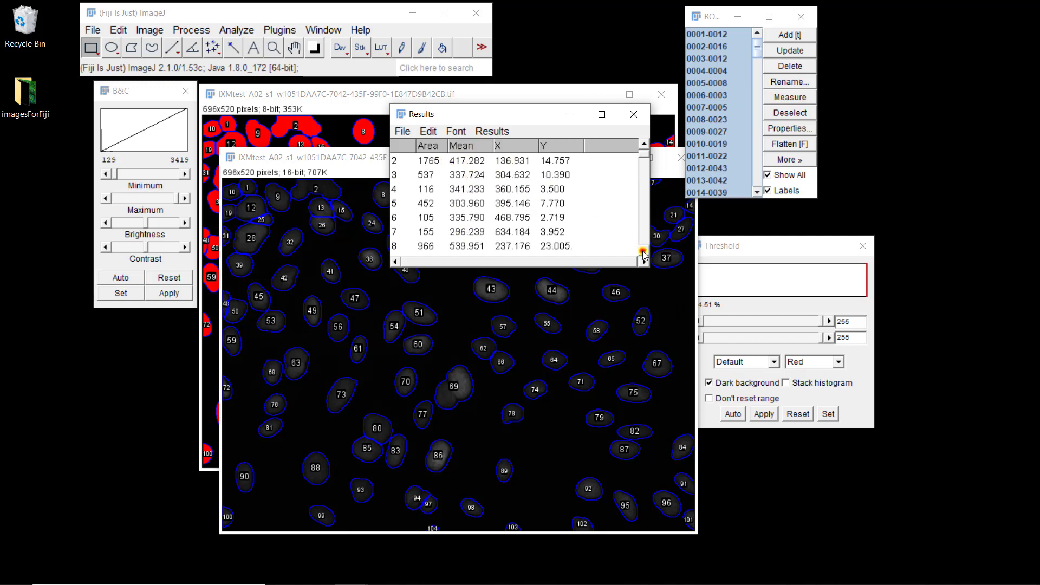
click(644, 252)
click(643, 252)
click(644, 252)
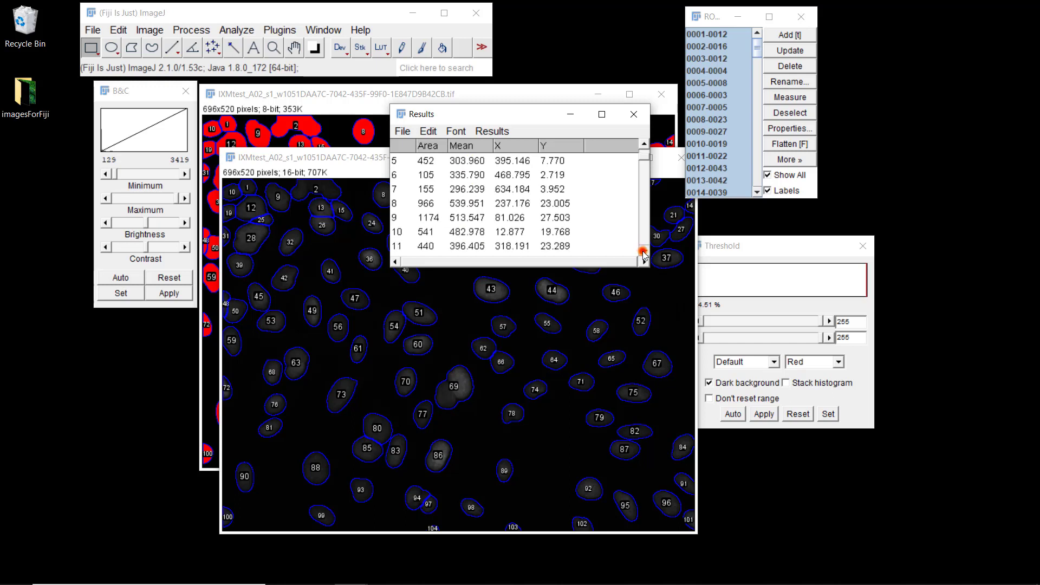
click(644, 252)
click(644, 252)
click(643, 252)
click(643, 252)
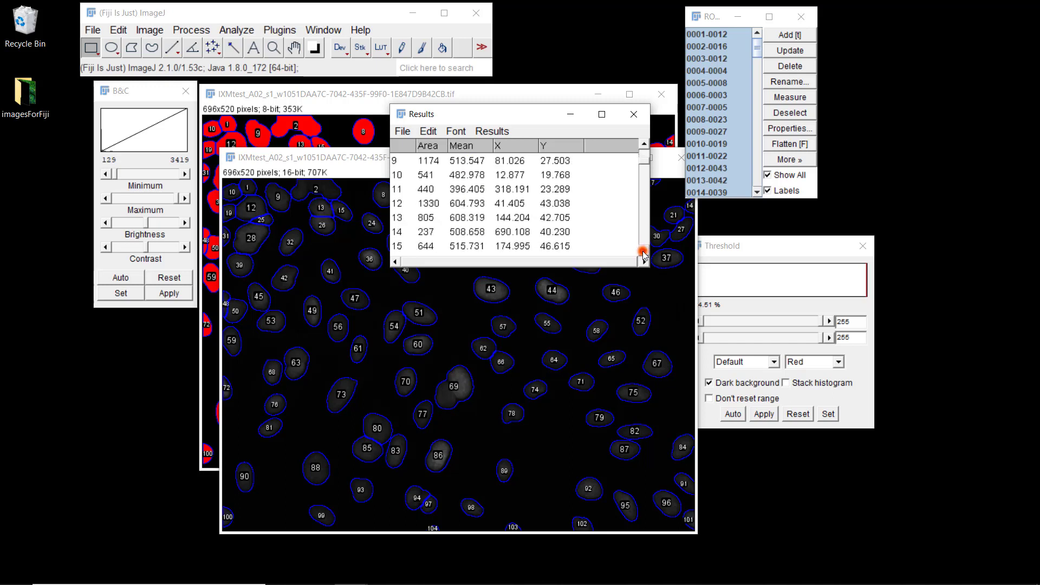
click(644, 252)
click(643, 252)
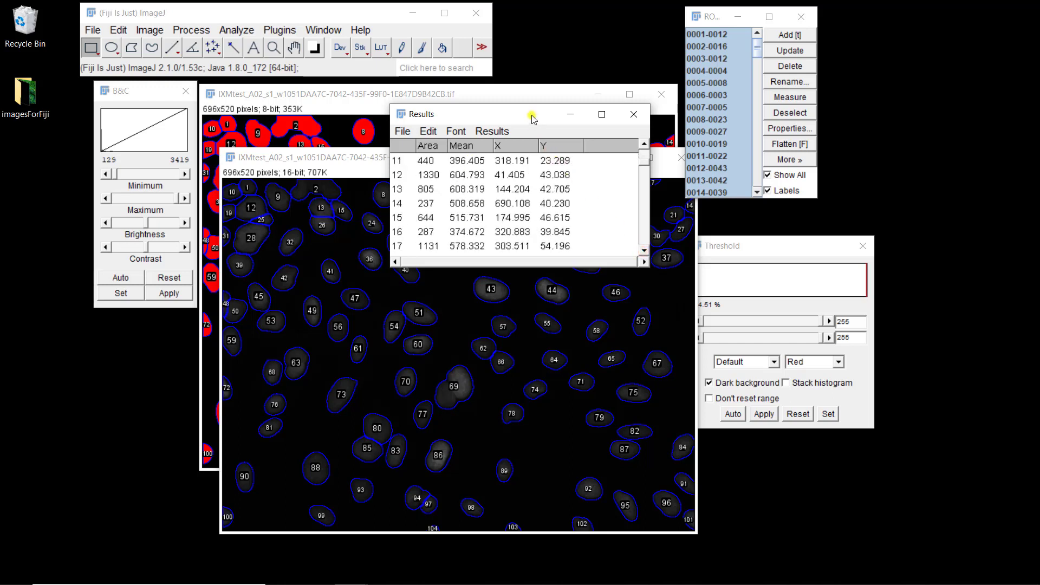
drag(531, 122, 287, 114)
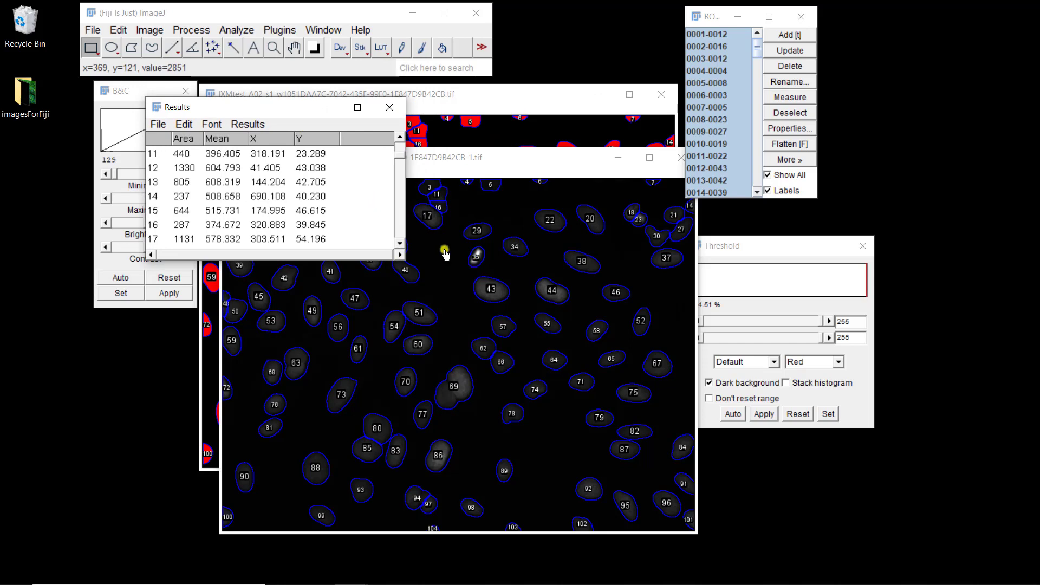
drag(401, 248, 402, 248)
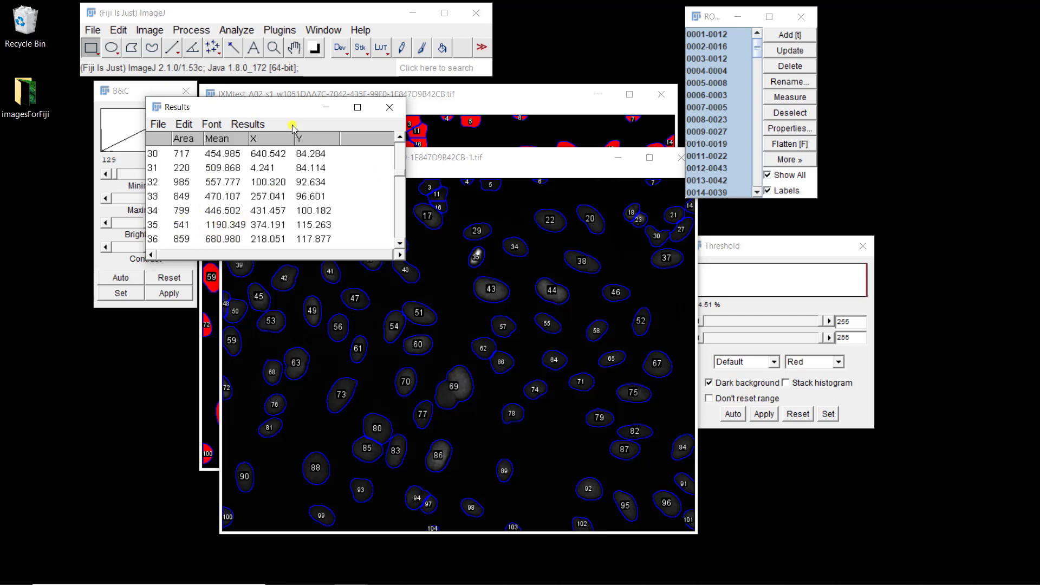
Save the measurement table as Results in the imagesForFiji folder
click(163, 125)
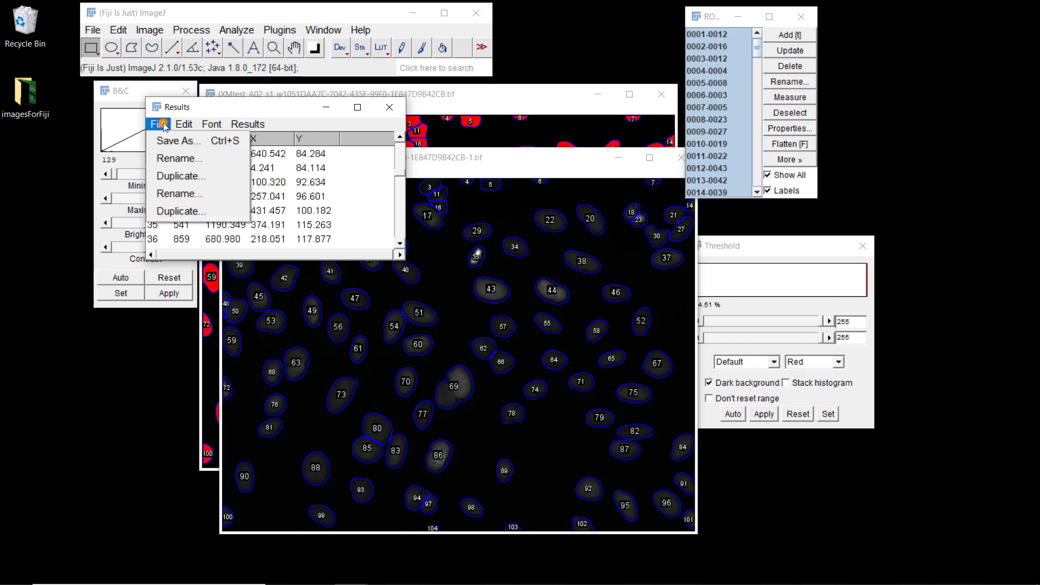
click(171, 141)
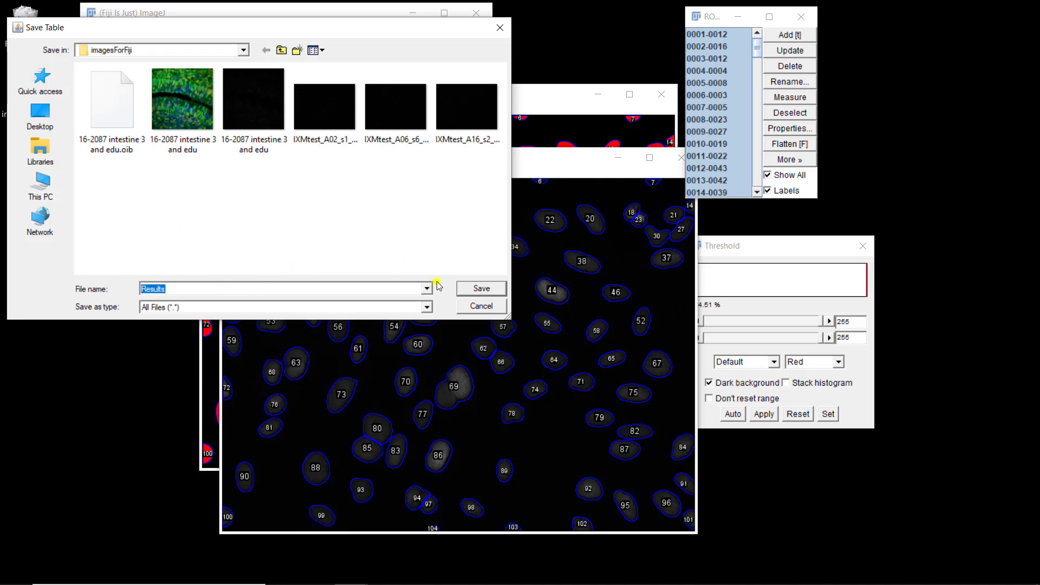
click(467, 287)
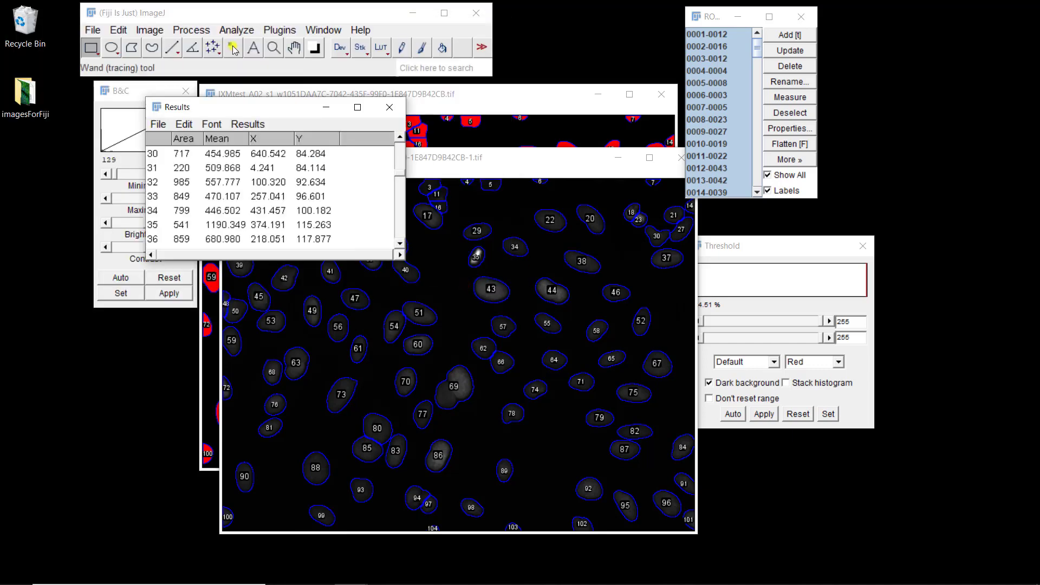
Open the saved Results file from the imagesForFiji folder in Excel and maximize its window
double_click(19, 98)
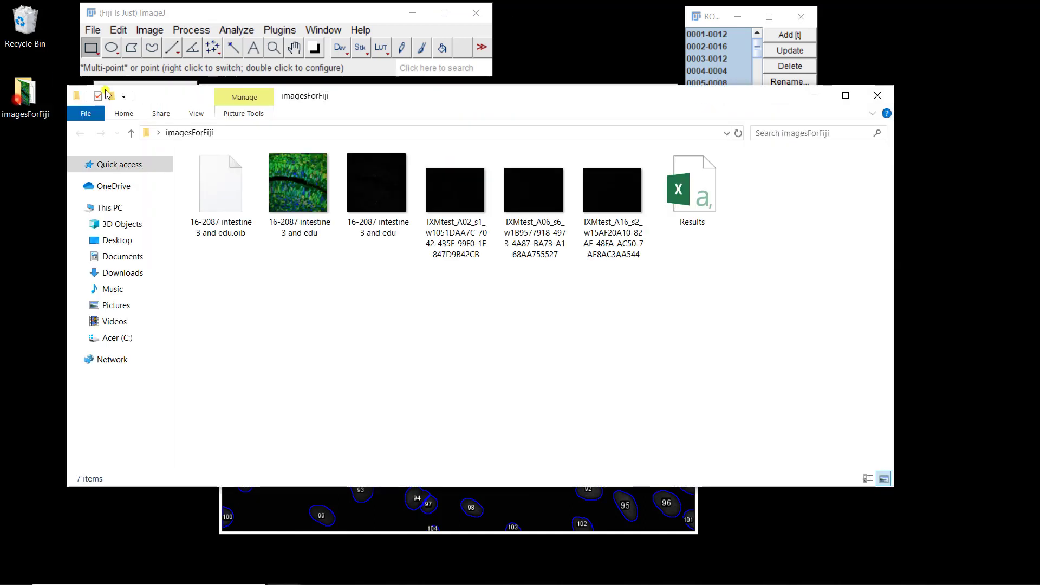
right_click(695, 196)
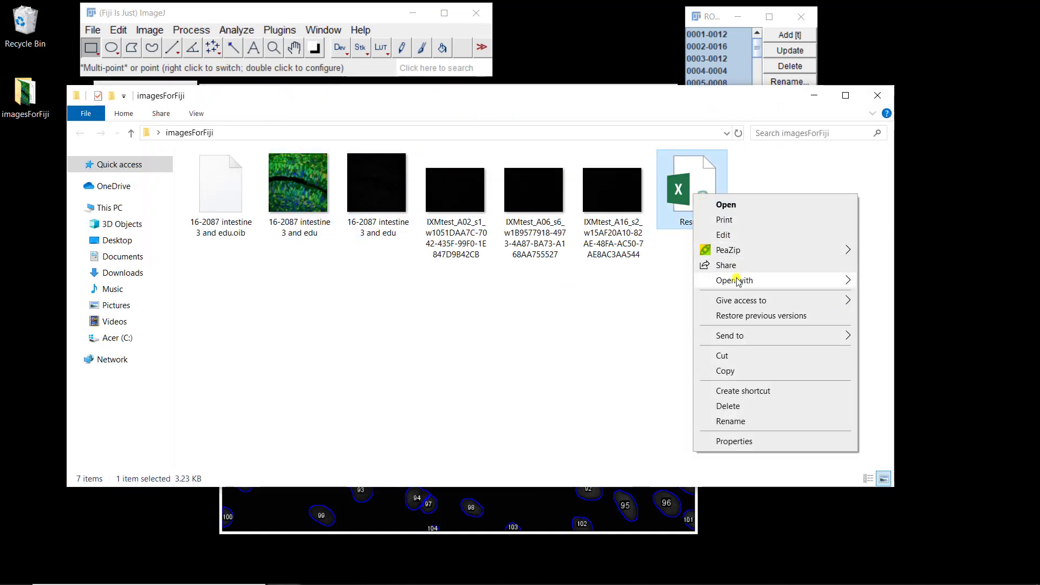
mouse_move(736, 281)
click(869, 281)
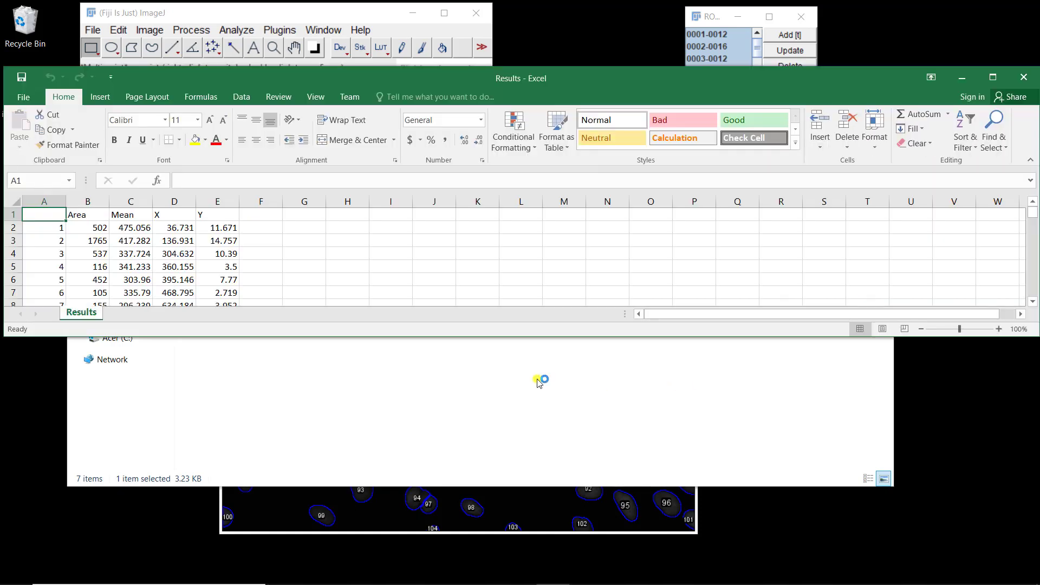
click(993, 77)
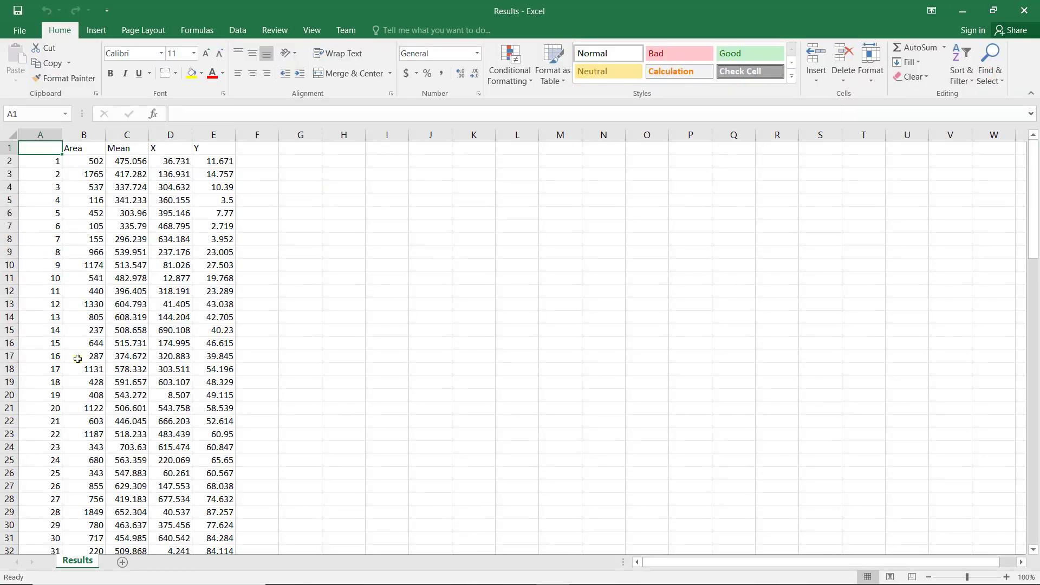
Examine the exported measurements down to the row of nucleus 35, checking its area and mean intensity
key(Down)
key(Down)
key(Down)
key(Down)
key(Down)
key(Down)
key(Down)
key(Down)
key(Down)
key(Down)
key(Down)
key(Down)
key(Down)
key(Down)
key(Down)
key(Down)
key(Down)
key(Down)
key(Down)
key(Down)
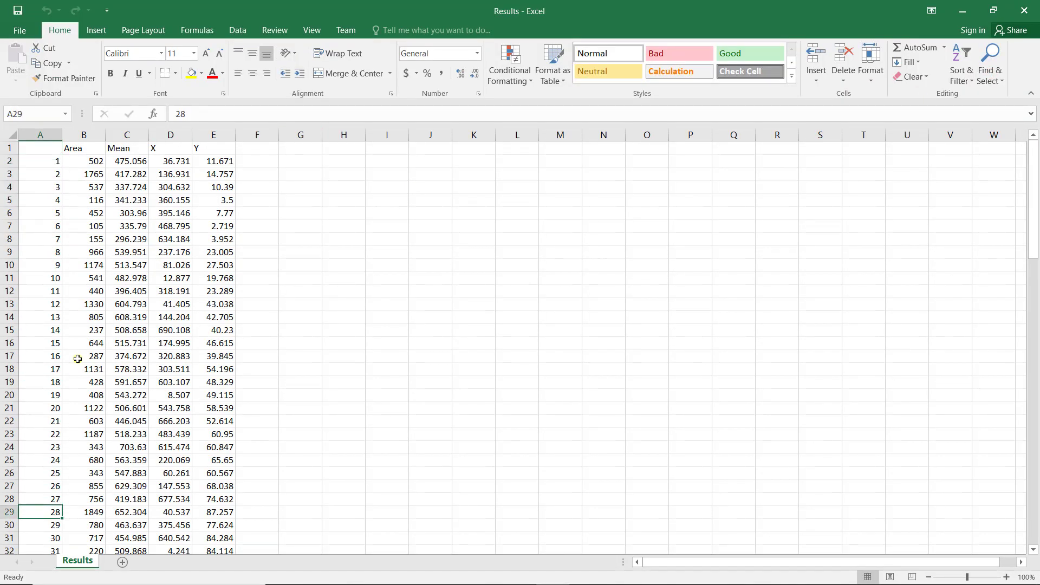
key(Right)
key(Right)
key(Left)
key(Down)
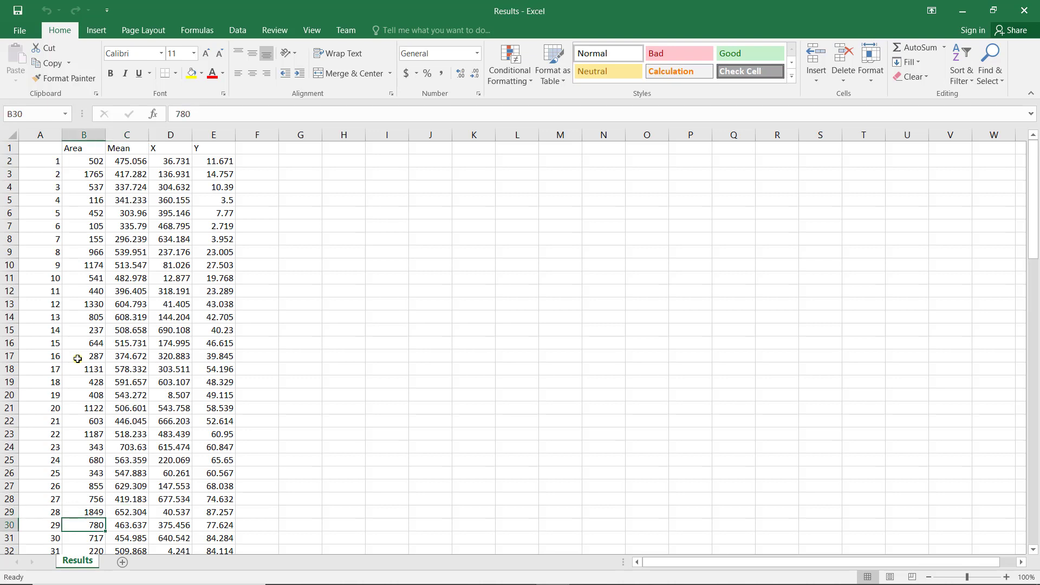
key(Down)
key(Down)
key(Down)
key(Down)
key(Down)
key(Down)
key(Down)
key(Up)
key(Left)
key(Right)
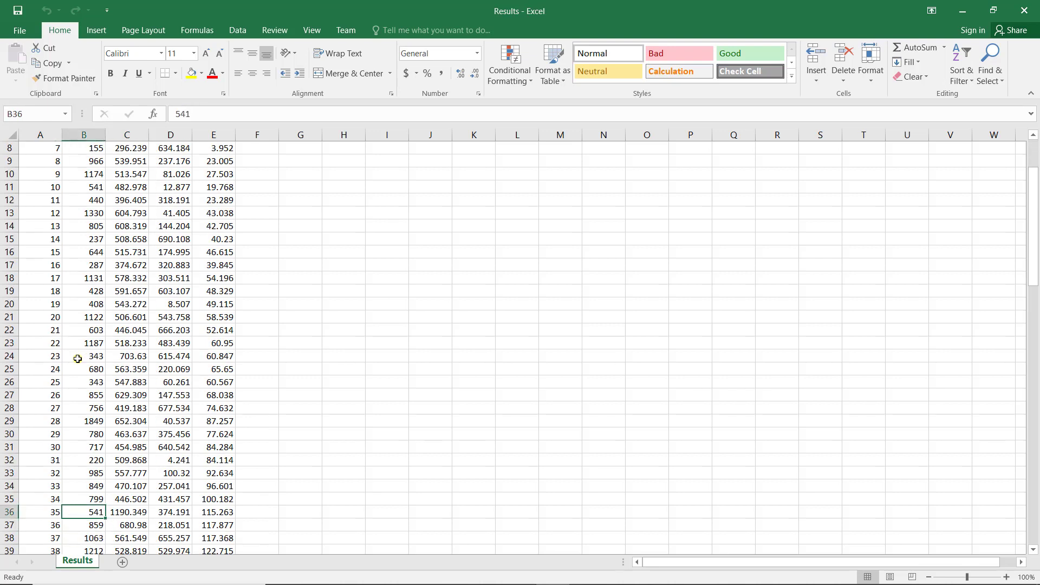
key(Right)
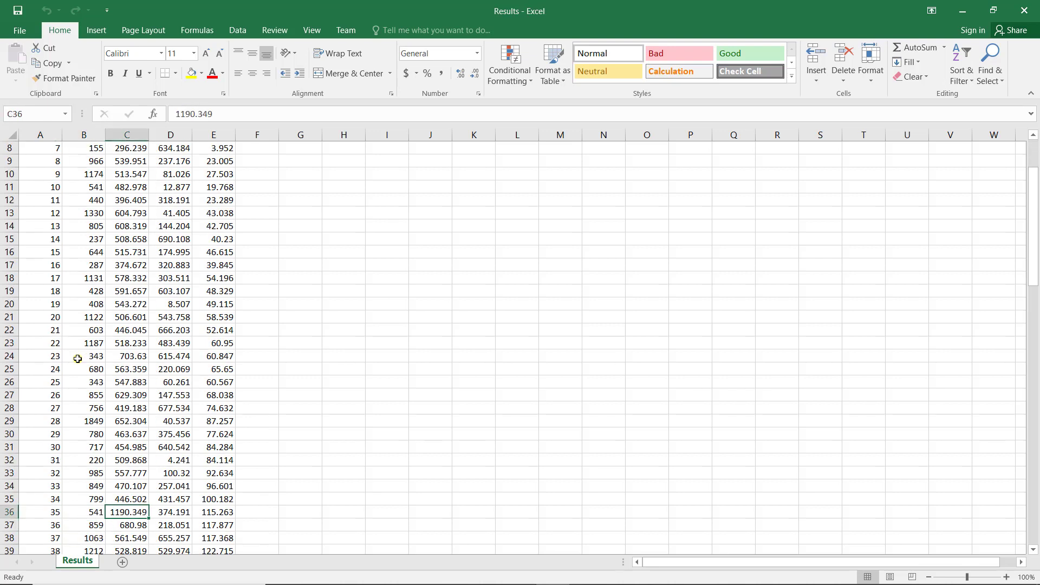
Close the Excel workbook, the imagesForFiji folder window and the Results table in Fiji
click(1016, 20)
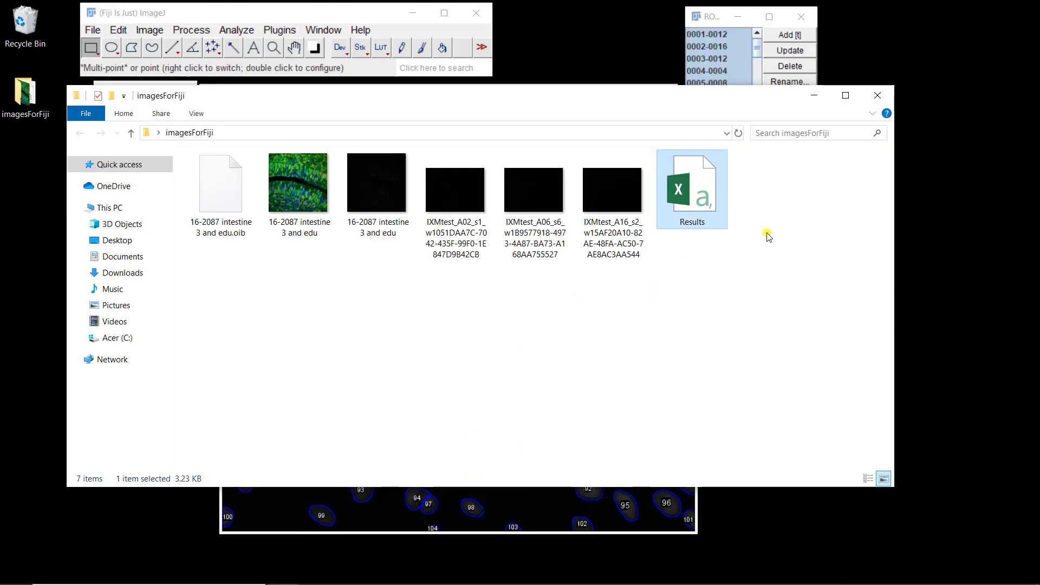
click(878, 96)
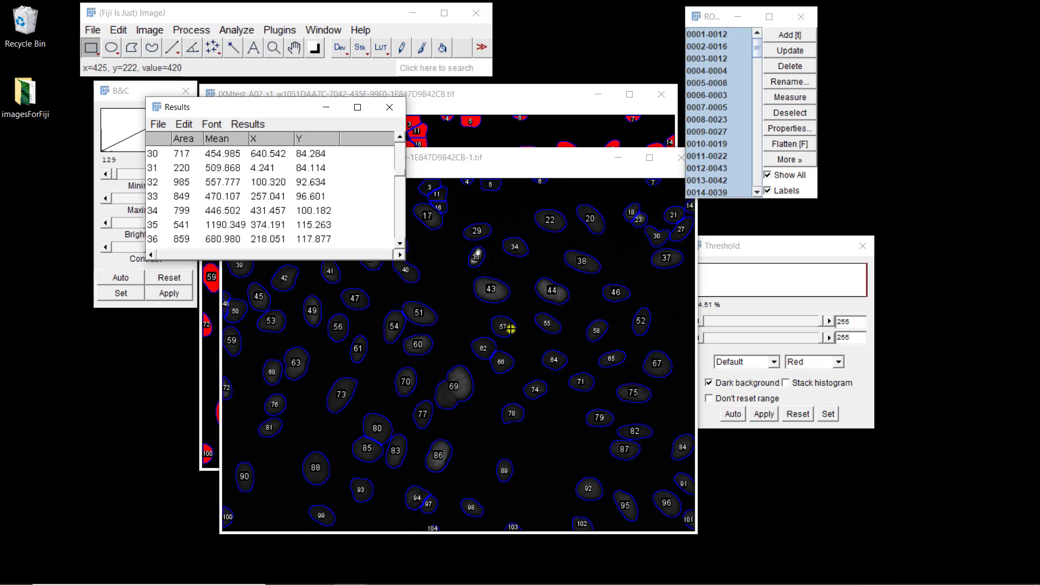
click(388, 109)
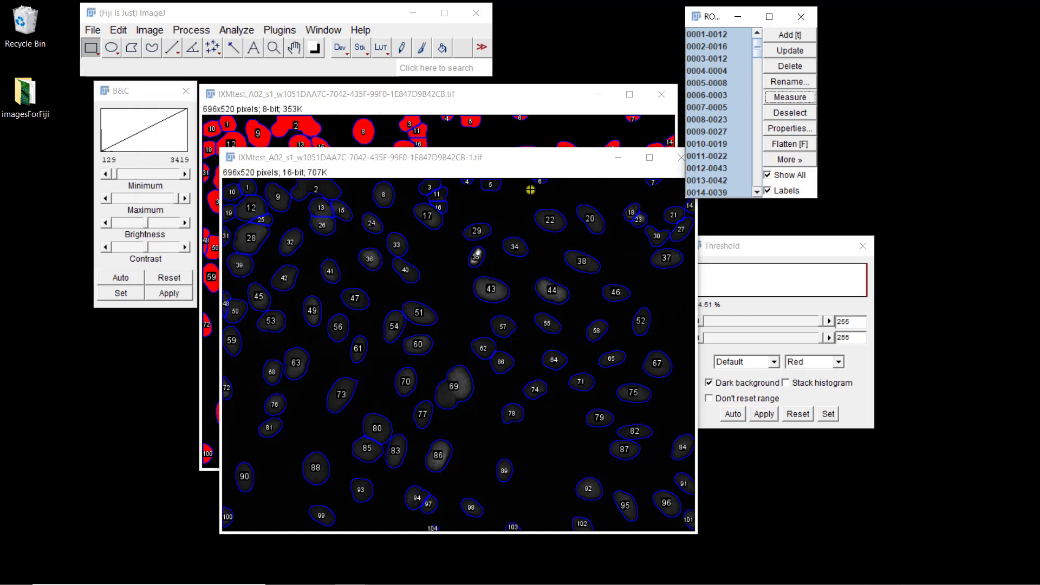
Close the ROI Manager, discarding the displayed ROIs instead of saving them as an overlay
click(545, 169)
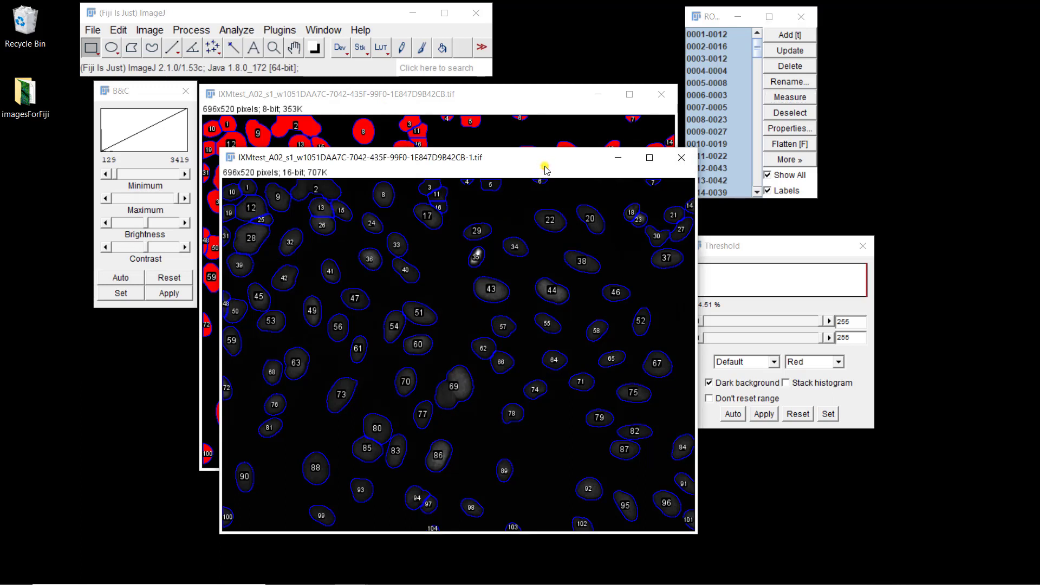
click(799, 32)
click(802, 15)
click(801, 16)
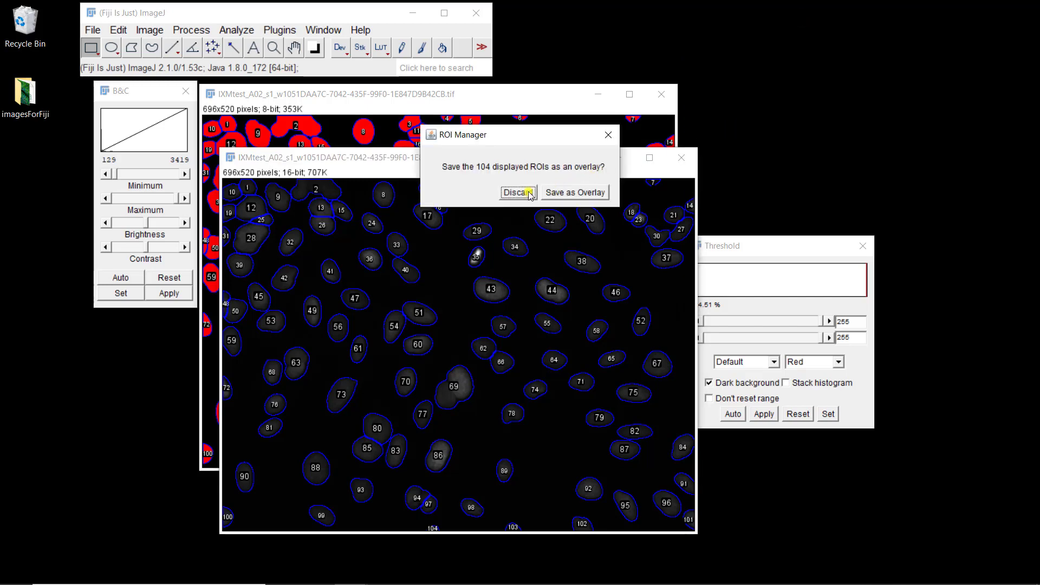
click(529, 193)
Close the 16-bit original image and the 8-bit thresholded image without saving changes
click(681, 158)
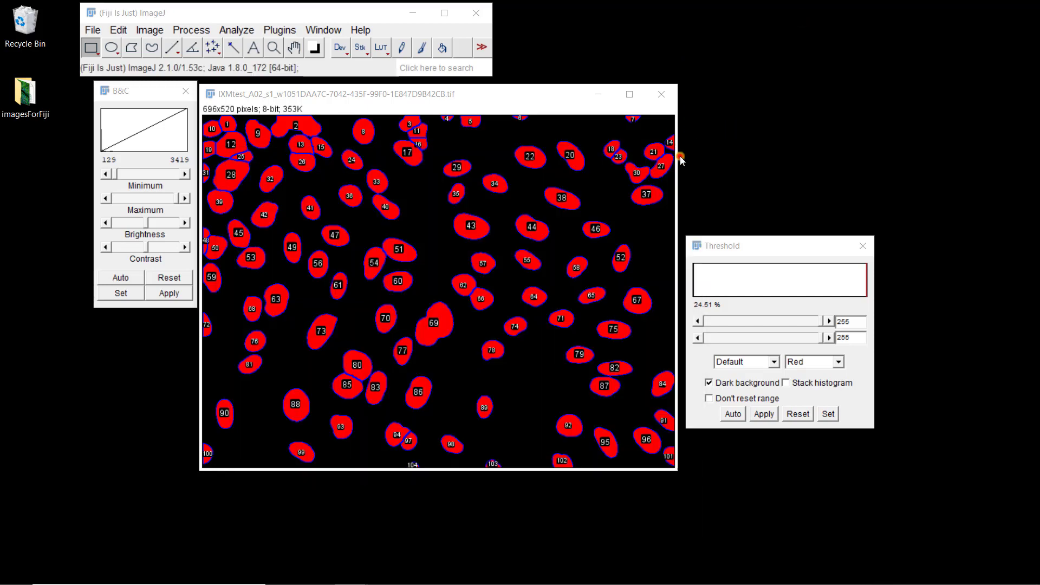
click(661, 95)
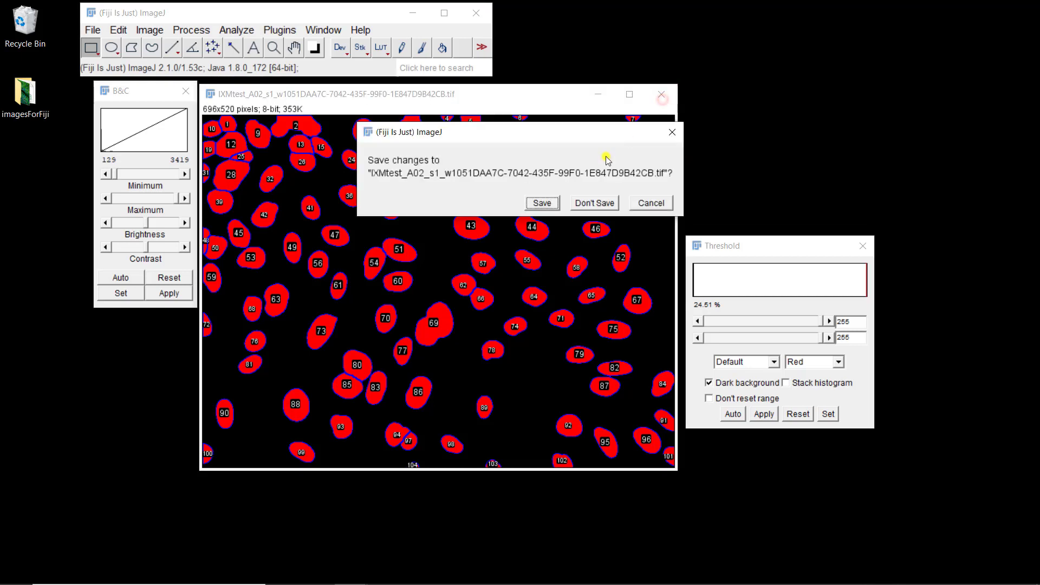
click(594, 203)
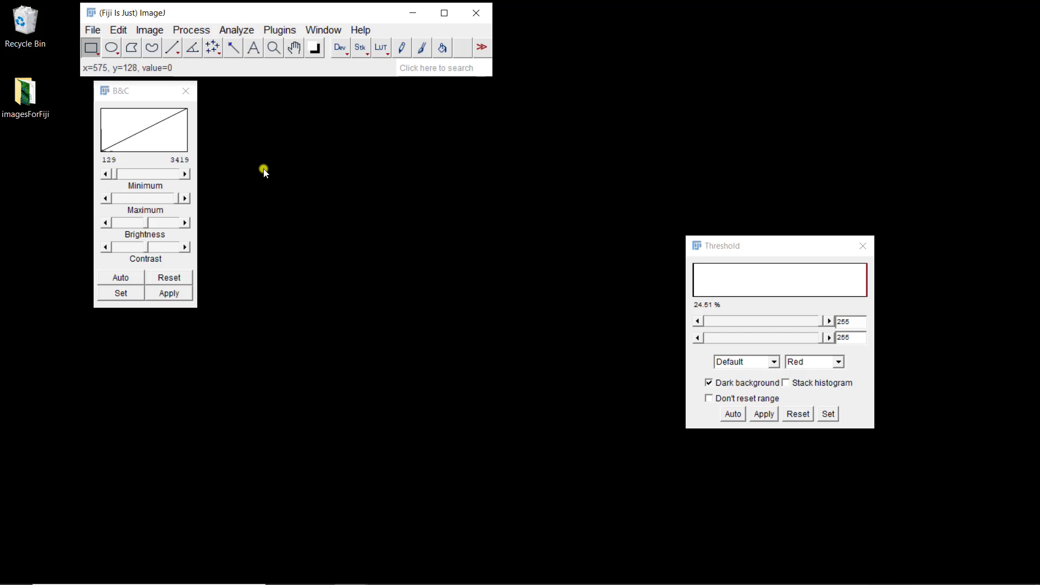
Load the IXMtest_A02_s1 image from the imagesForFiji folder into Fiji and put the folder window away
double_click(30, 103)
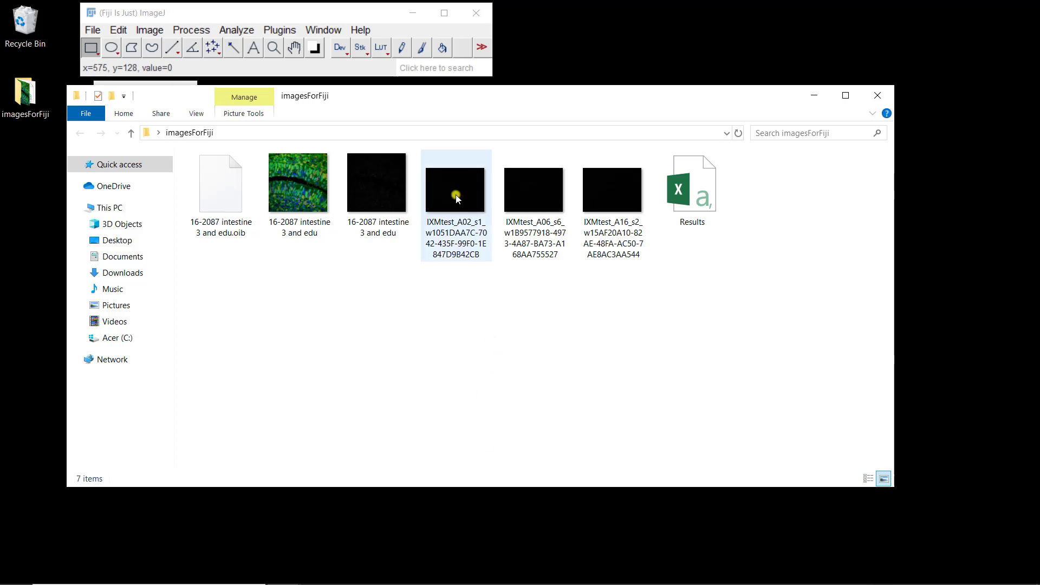
drag(456, 199, 286, 81)
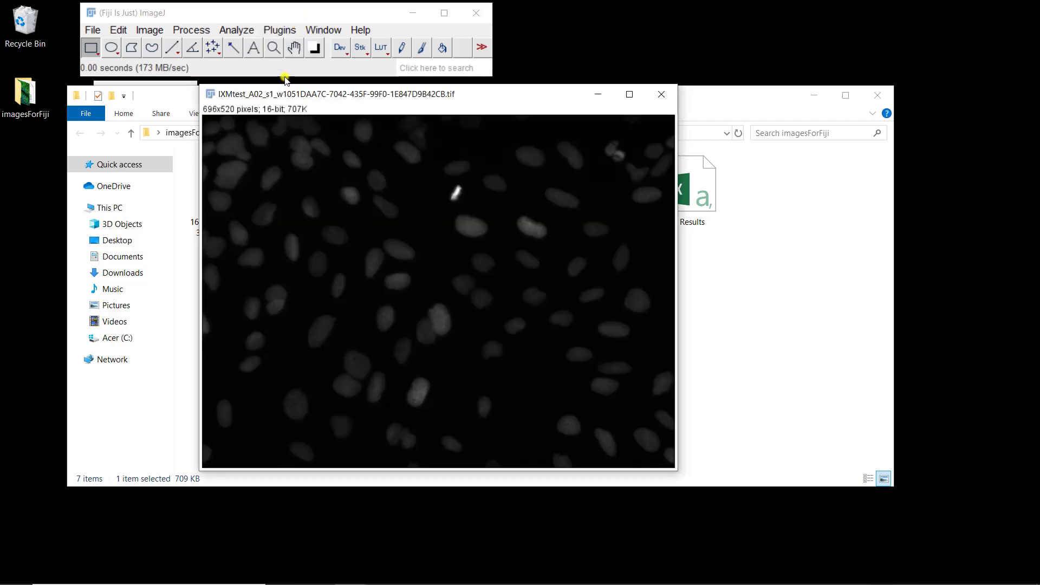
click(800, 95)
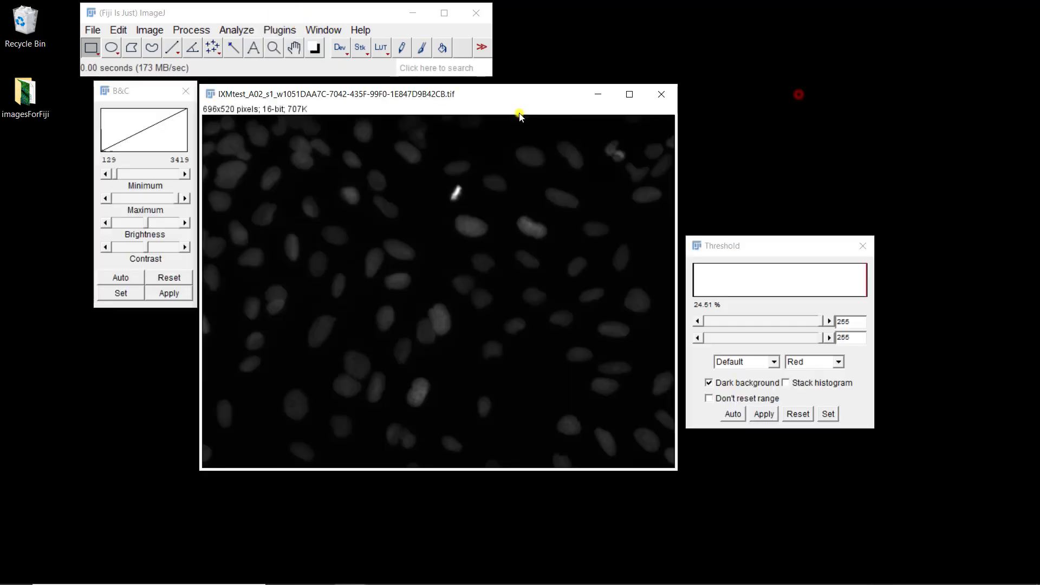
Start the macro Recorder and move its window clear of the nuclei image
click(288, 33)
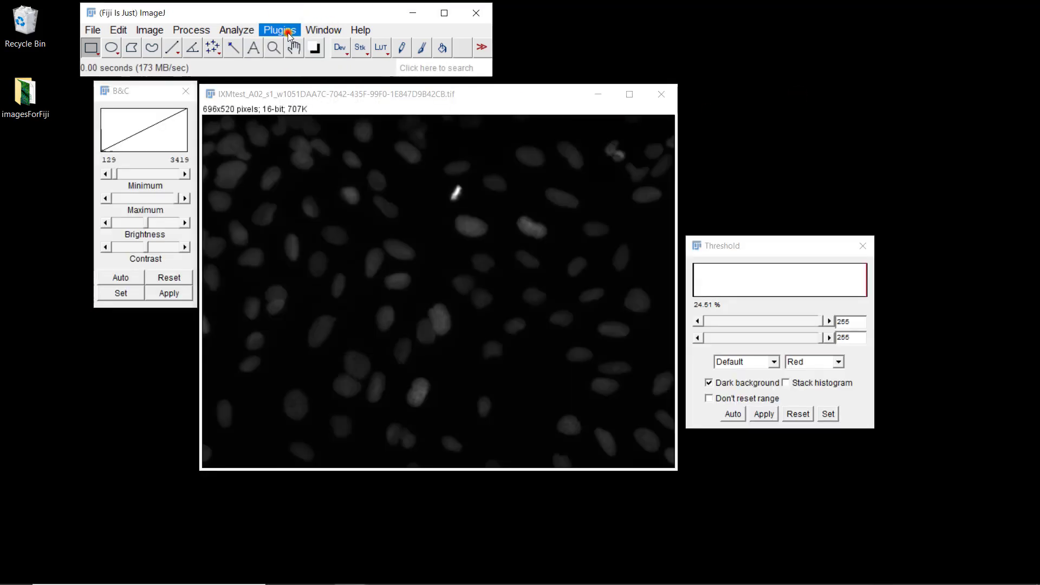
mouse_move(345, 26)
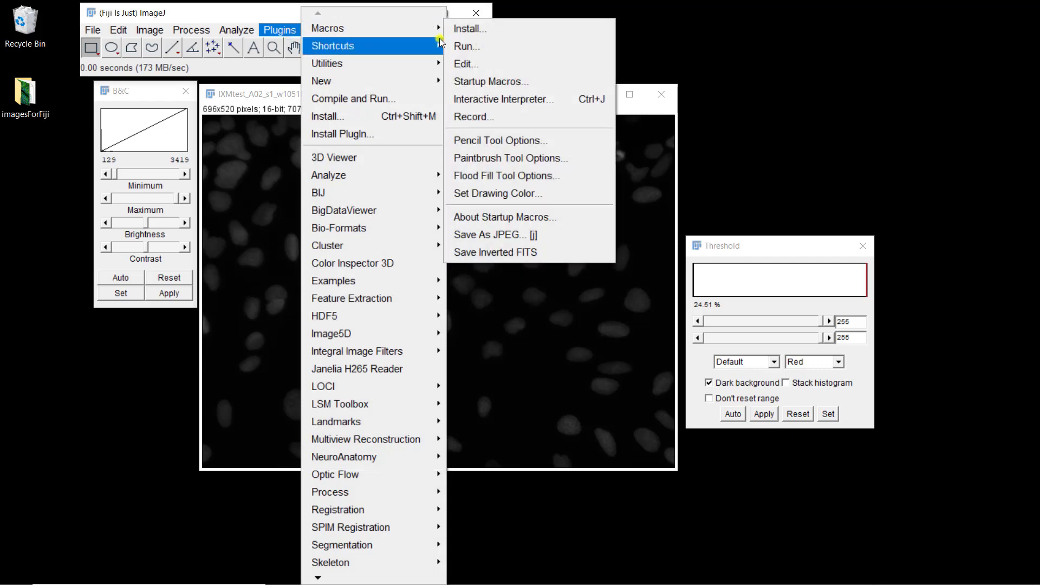
click(482, 114)
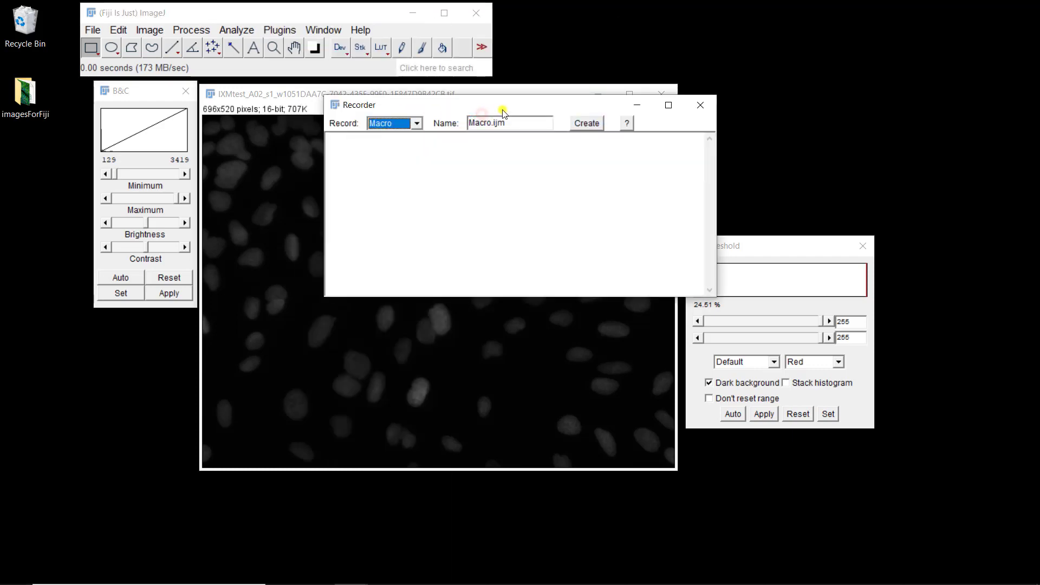
mouse_move(505, 104)
mouse_down()
mouse_move(679, 142)
mouse_move(769, 78)
mouse_move(814, 26)
mouse_up()
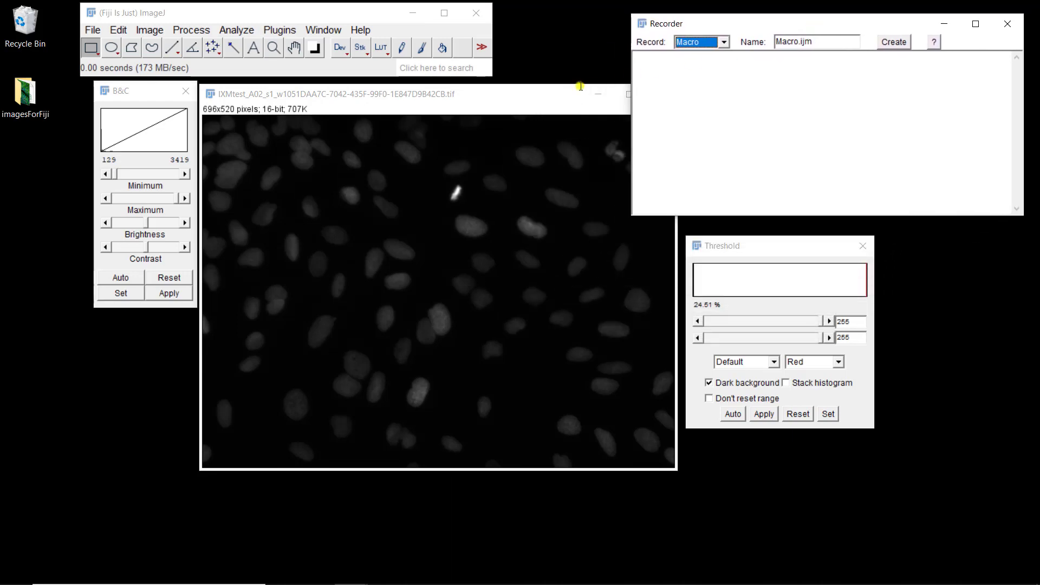
Apply a Gaussian Blur with a sigma of 2 to the nuclei image
click(332, 98)
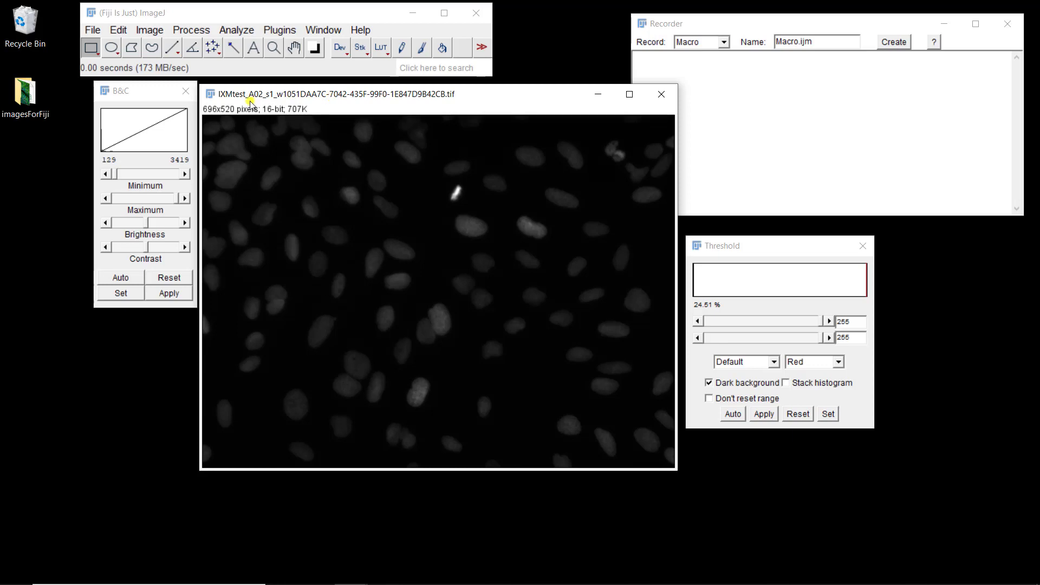
click(184, 32)
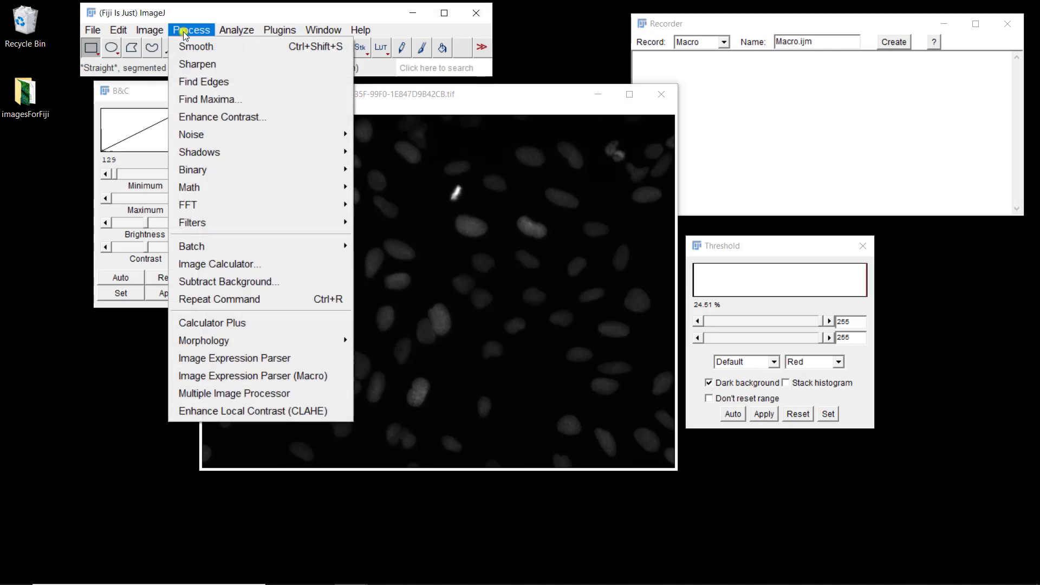
mouse_move(209, 221)
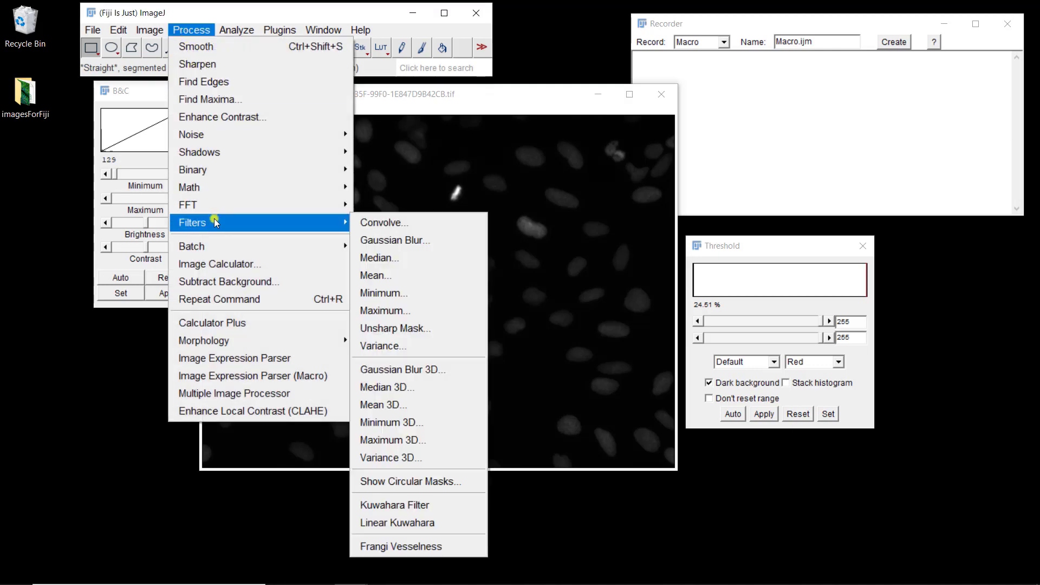
click(397, 239)
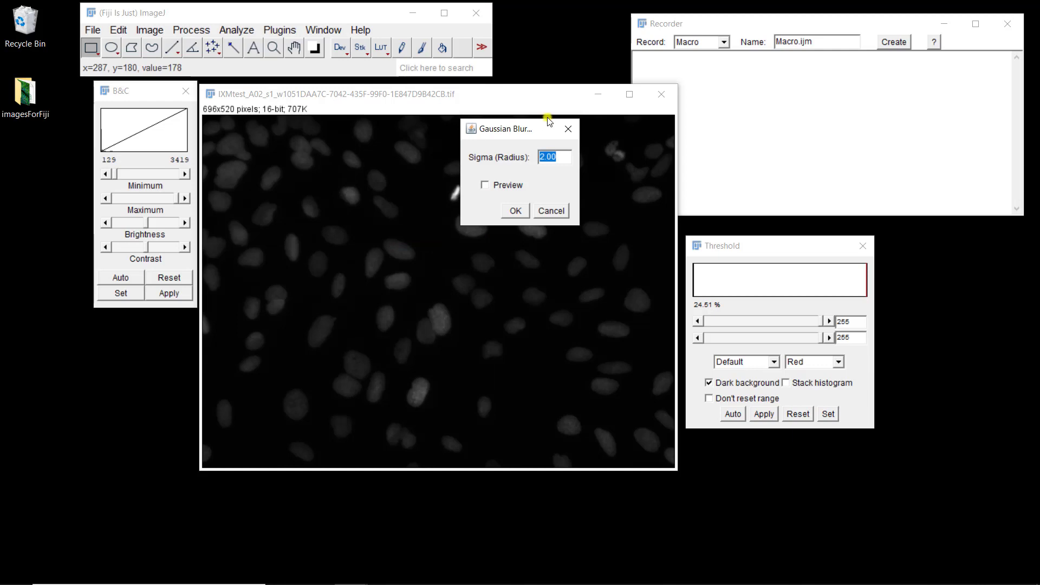
click(516, 211)
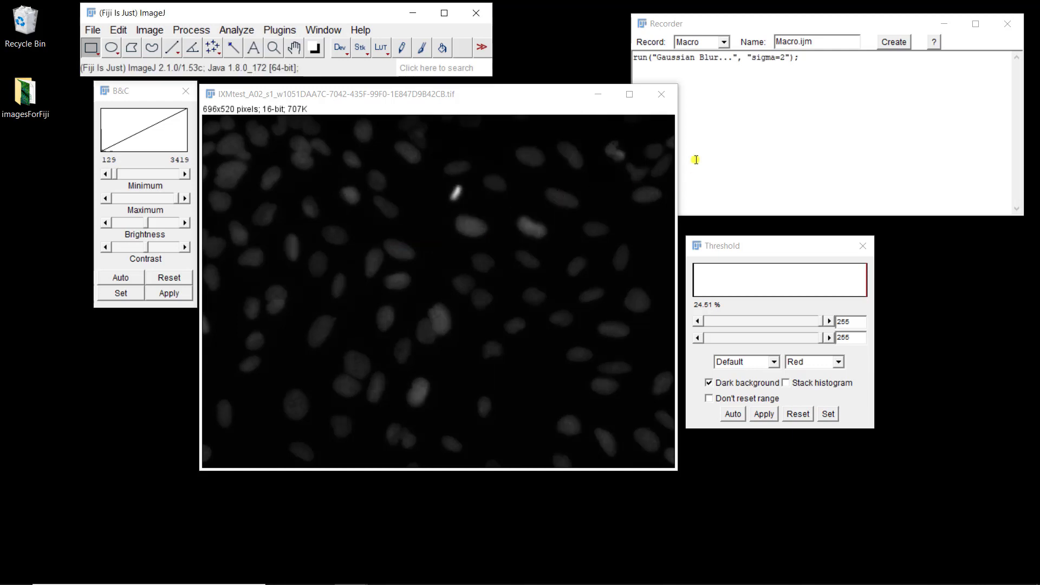
Threshold the blurred nuclei image with a lower level of 250 and upper level of 65535, and apply it as a binary mask
click(756, 25)
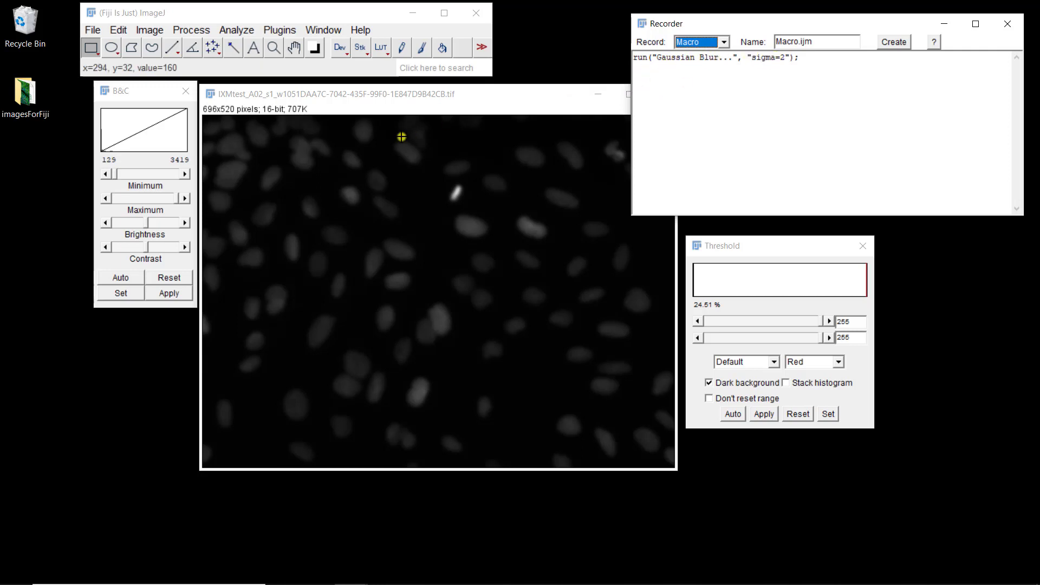
click(375, 103)
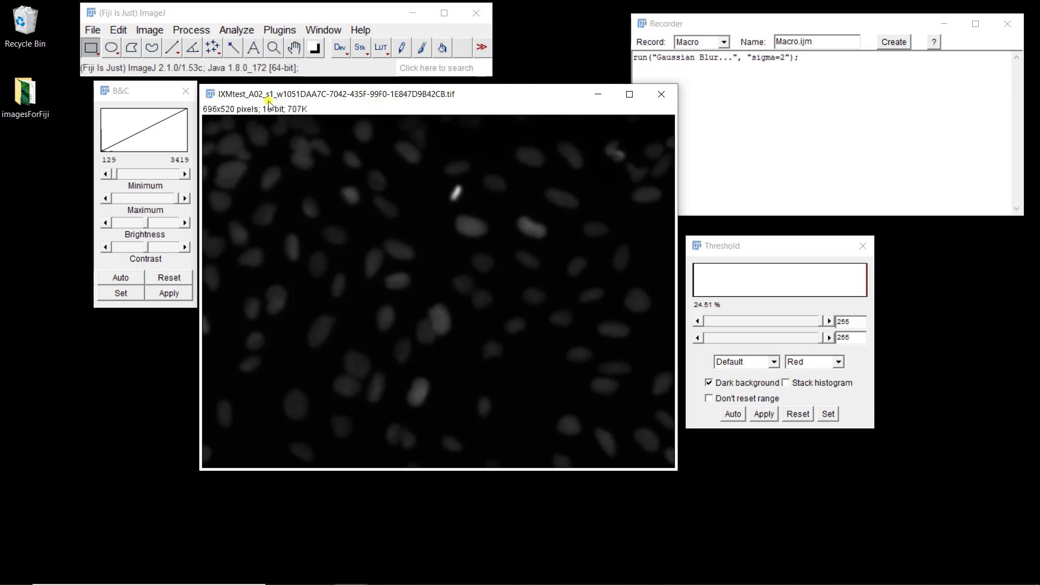
click(159, 32)
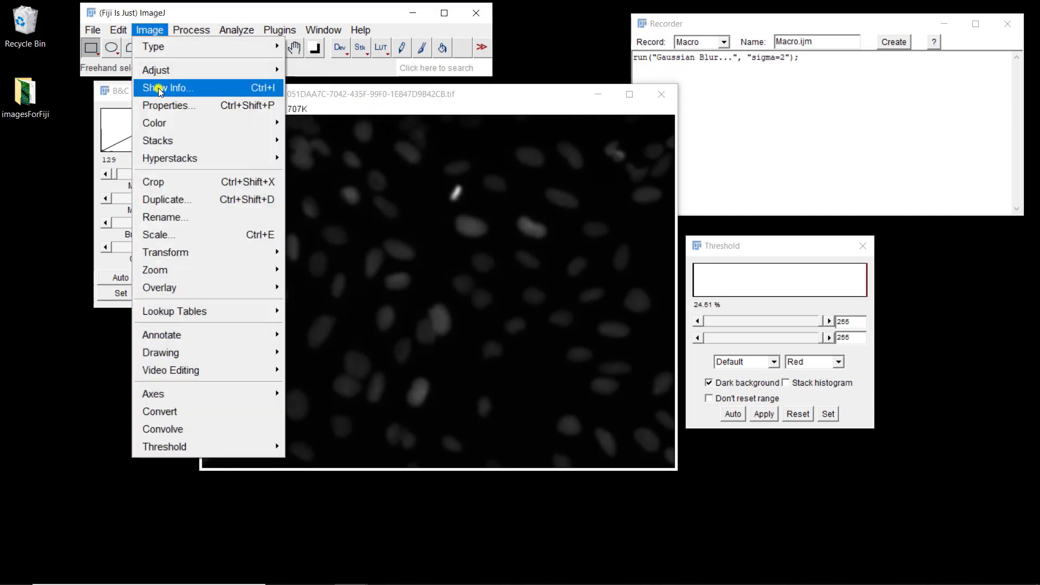
mouse_move(165, 70)
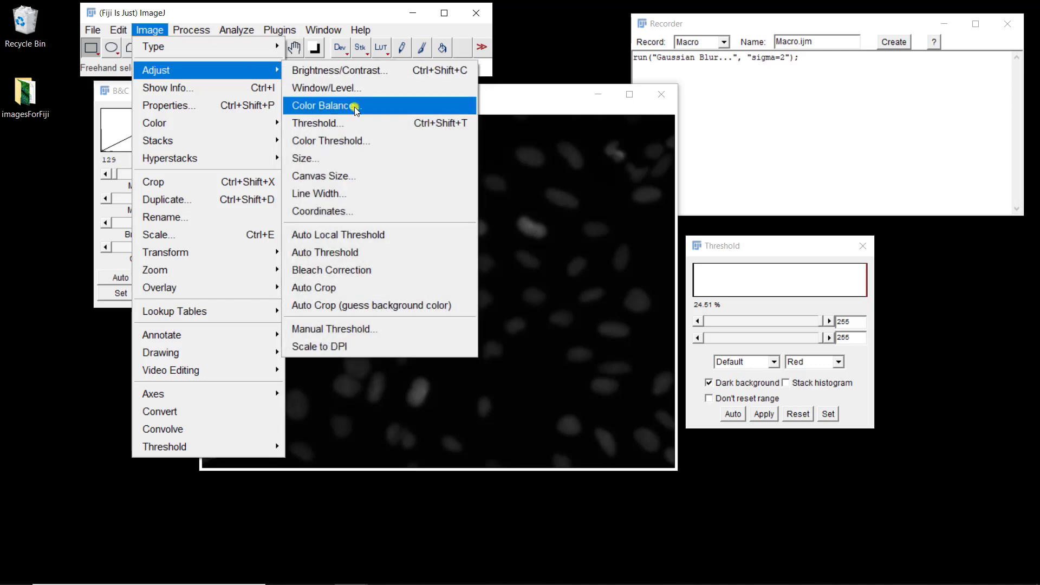
click(350, 123)
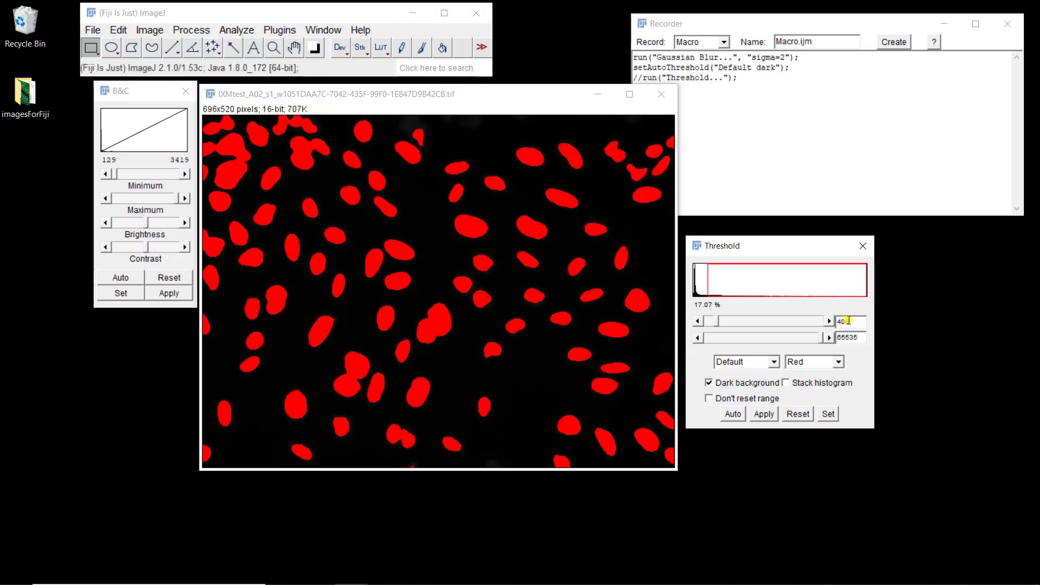
click(832, 415)
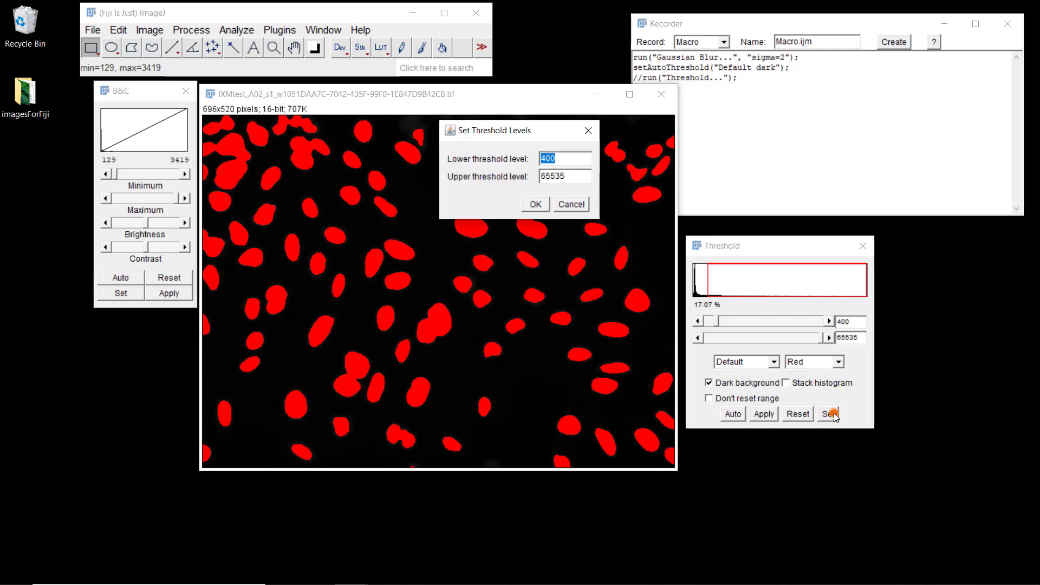
text(250)
click(535, 204)
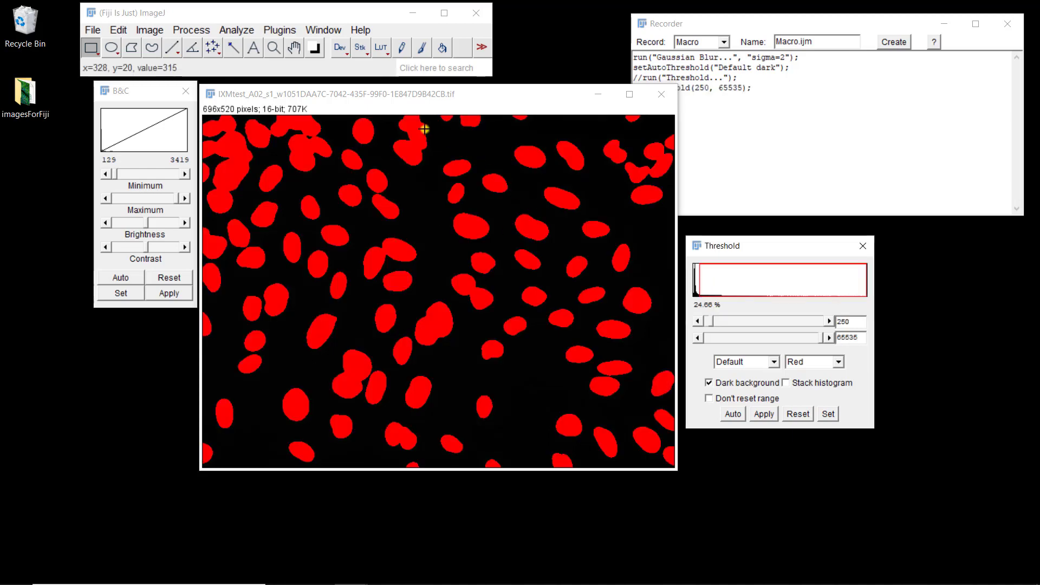
click(762, 414)
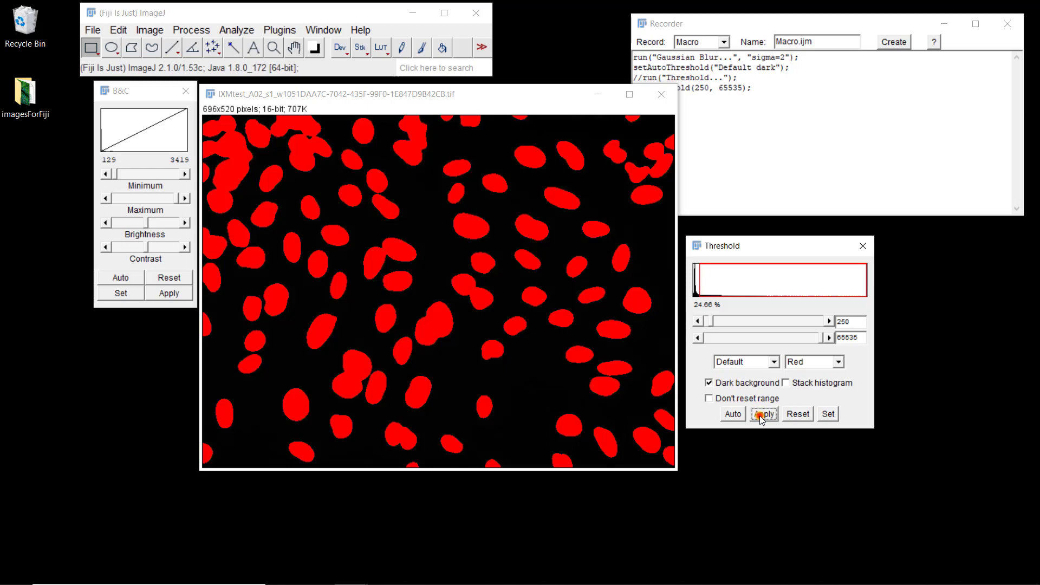
Separate the touching nuclei in the binary mask with the Watershed operation
click(146, 32)
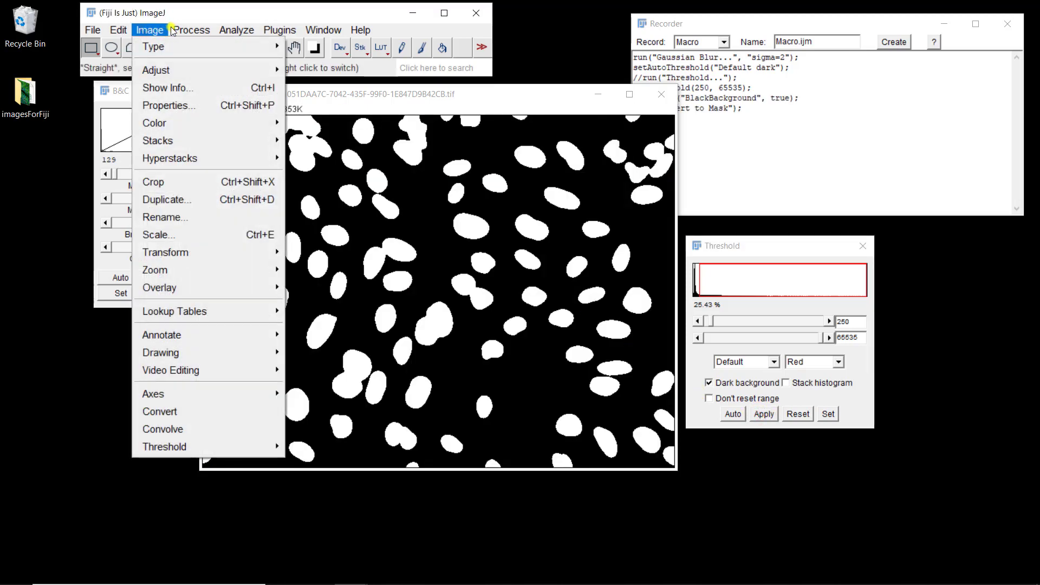
mouse_move(185, 33)
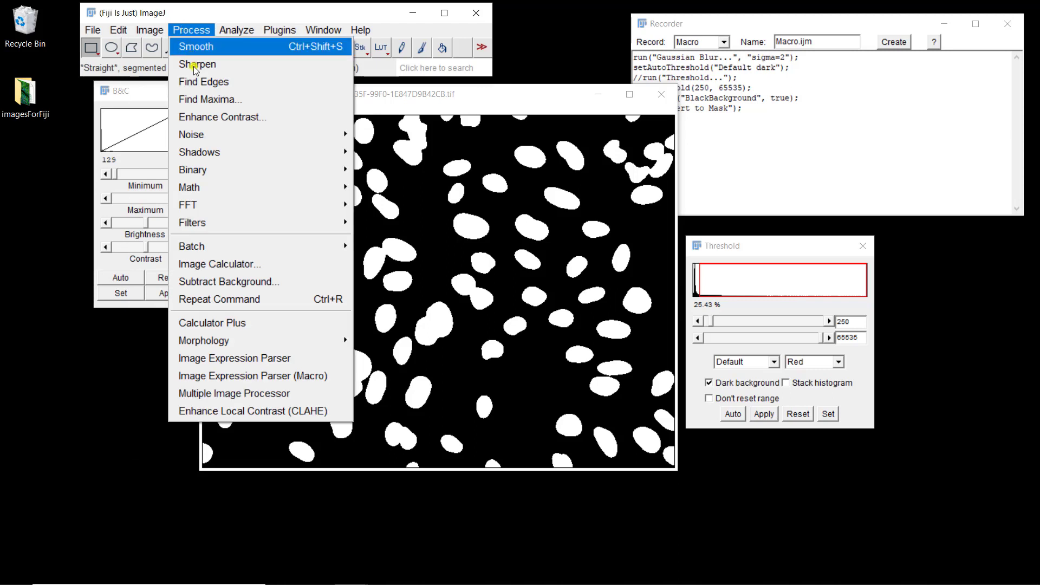
mouse_move(210, 177)
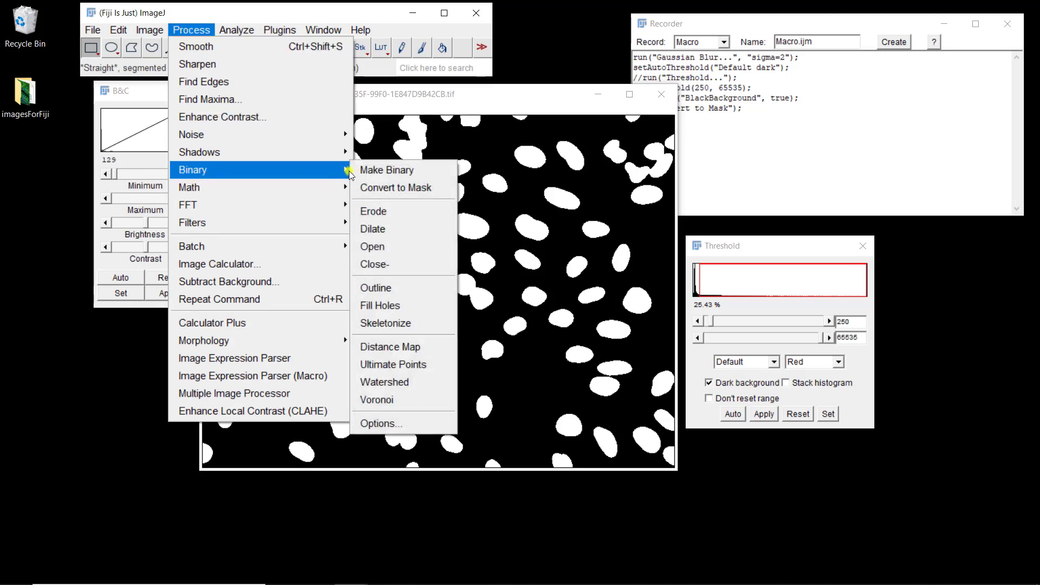
click(382, 383)
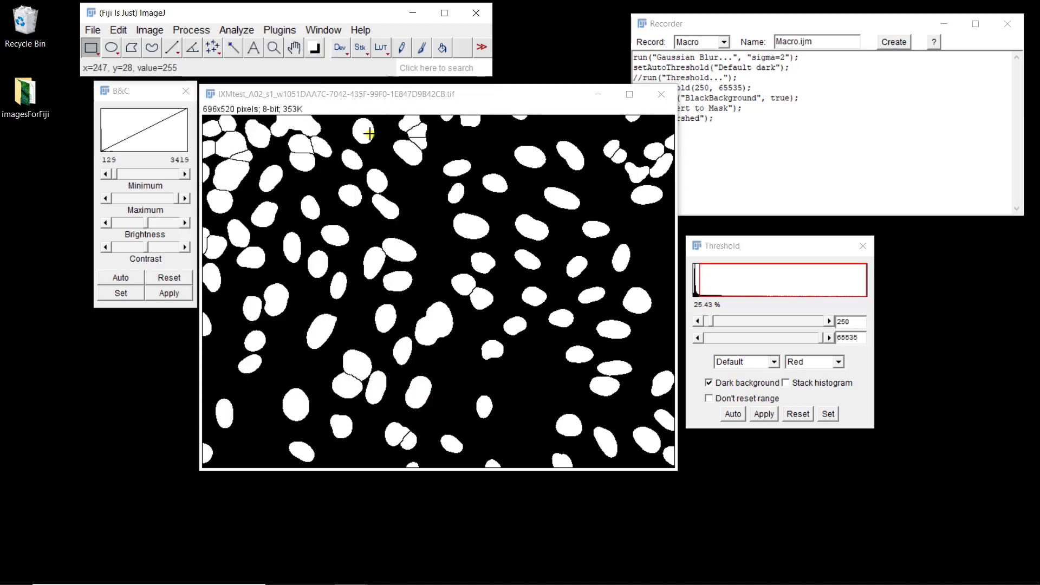
Run Analyze Particles on the mask with size 0-Infinity and circularity 0.00-1.00, clearing results and adding the particles to the ROI Manager
click(313, 99)
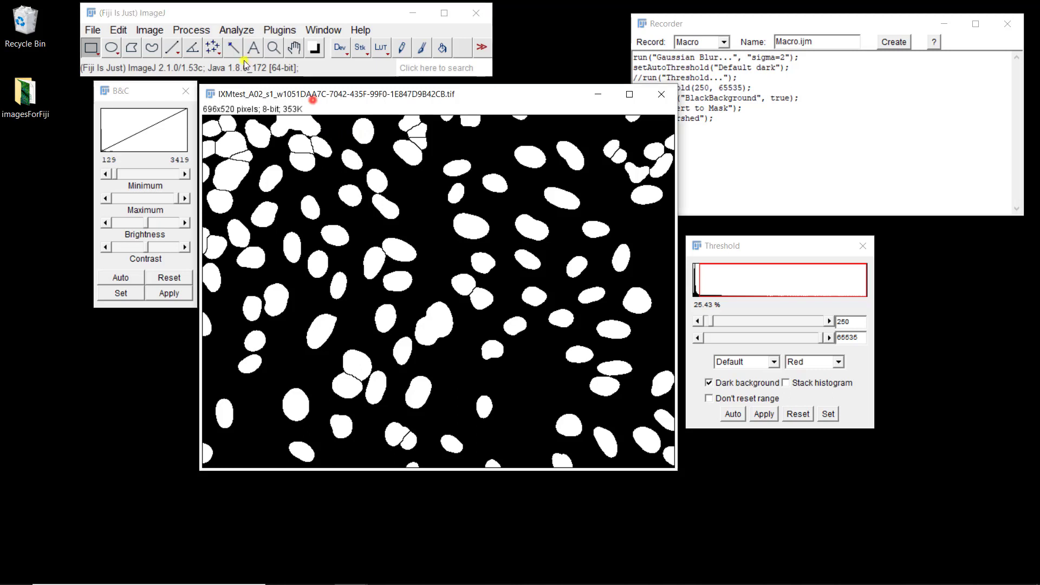
click(233, 34)
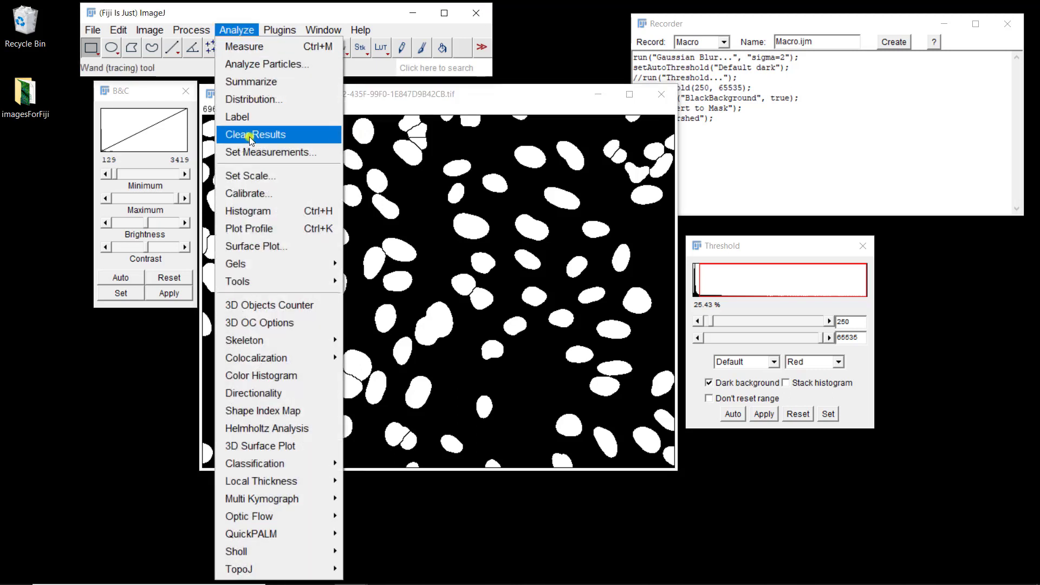
click(266, 64)
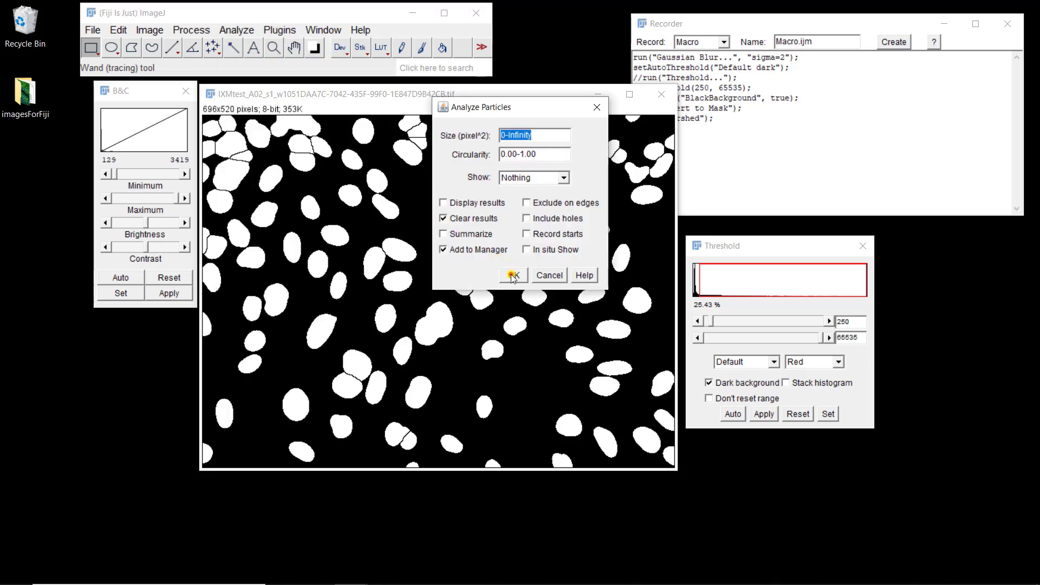
click(513, 276)
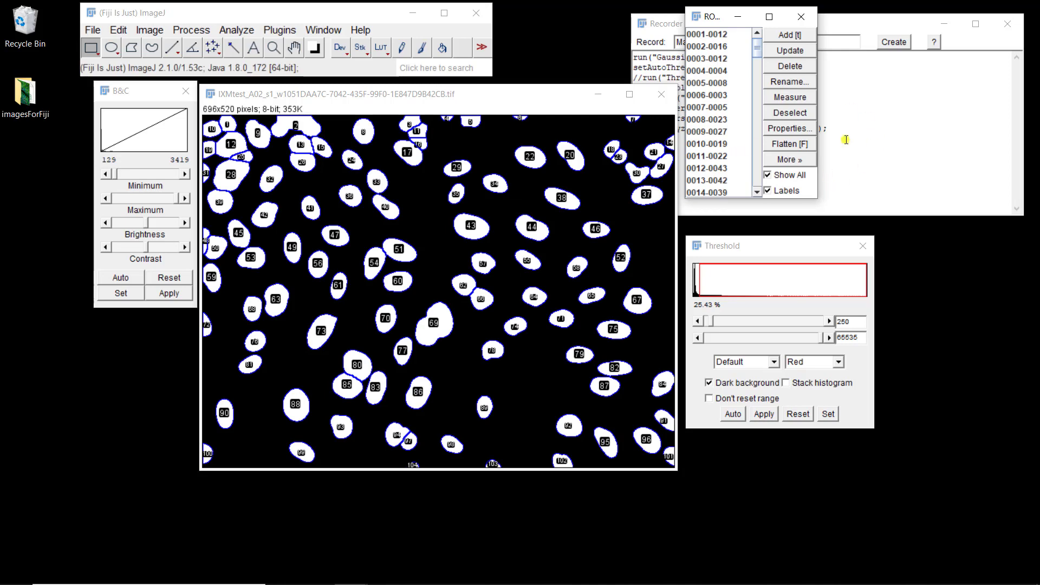
Create a macro script from the recorded commands and shrink its editor window so the nuclei image and Recorder are visible
click(873, 151)
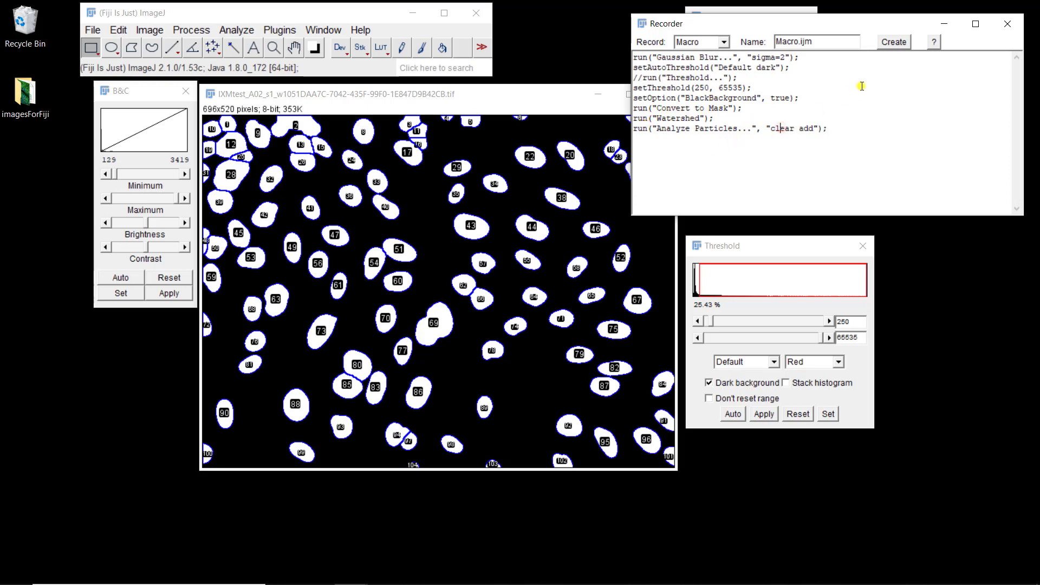
click(892, 43)
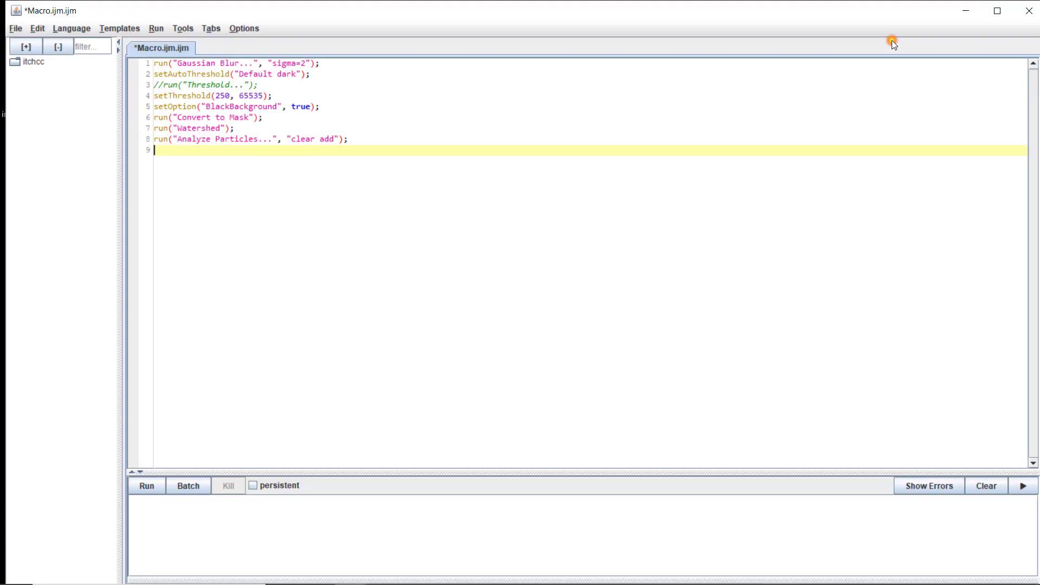
click(1001, 12)
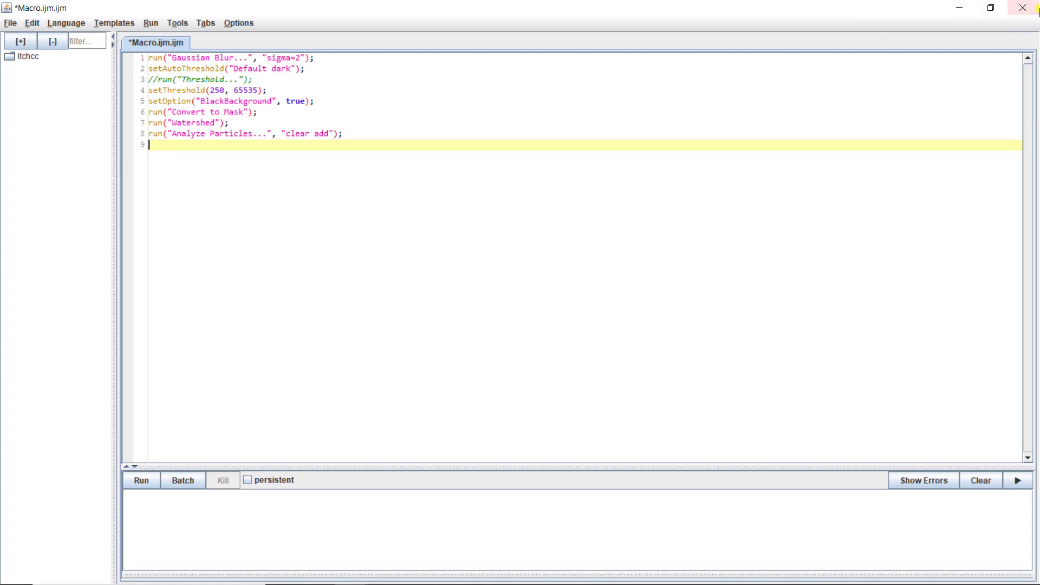
click(990, 8)
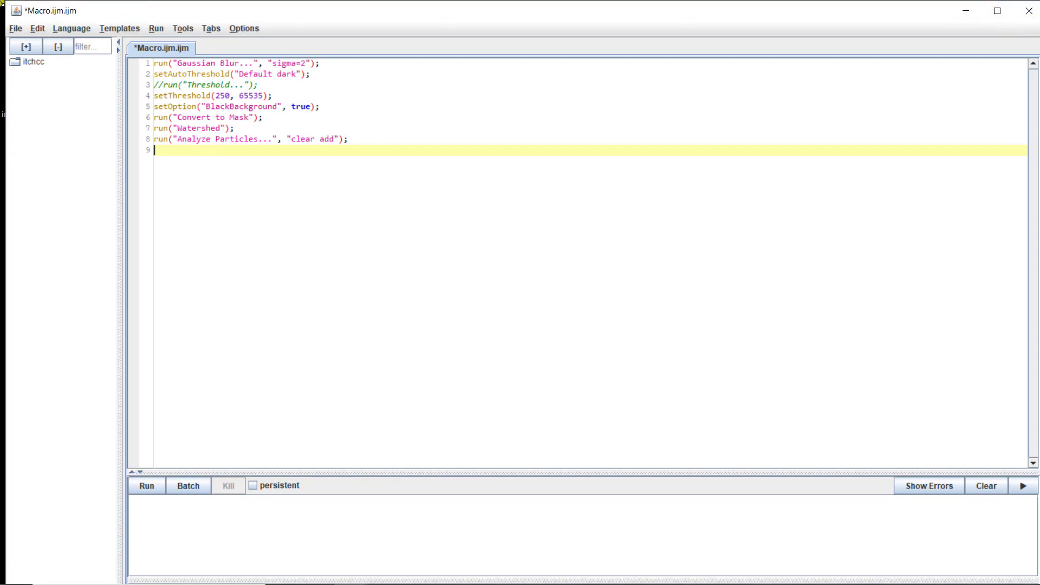
drag(3, 3, 658, 309)
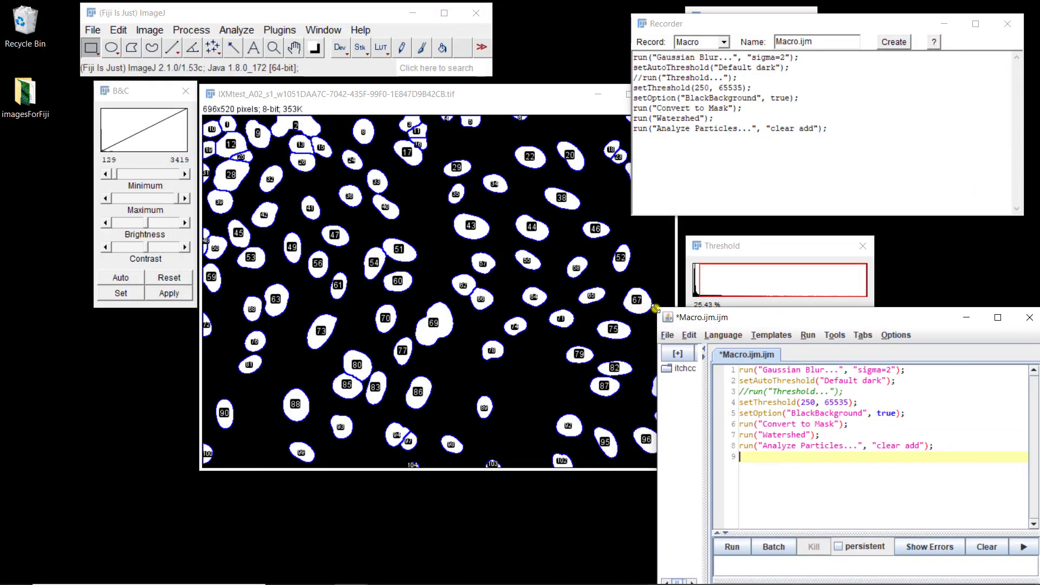
Close the processed IXMtest_A02_s1 image without saving the changes
click(555, 108)
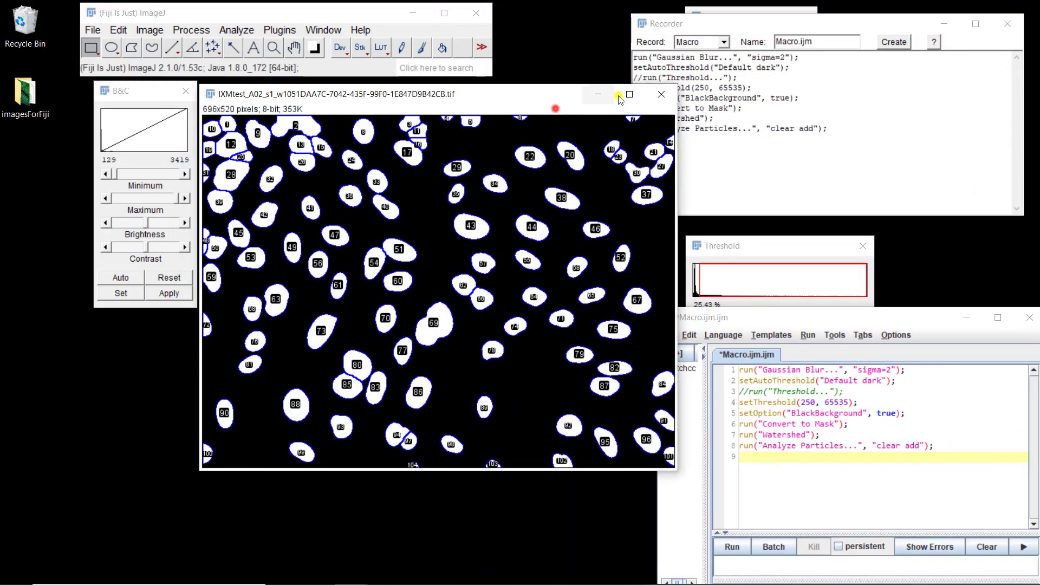
click(661, 95)
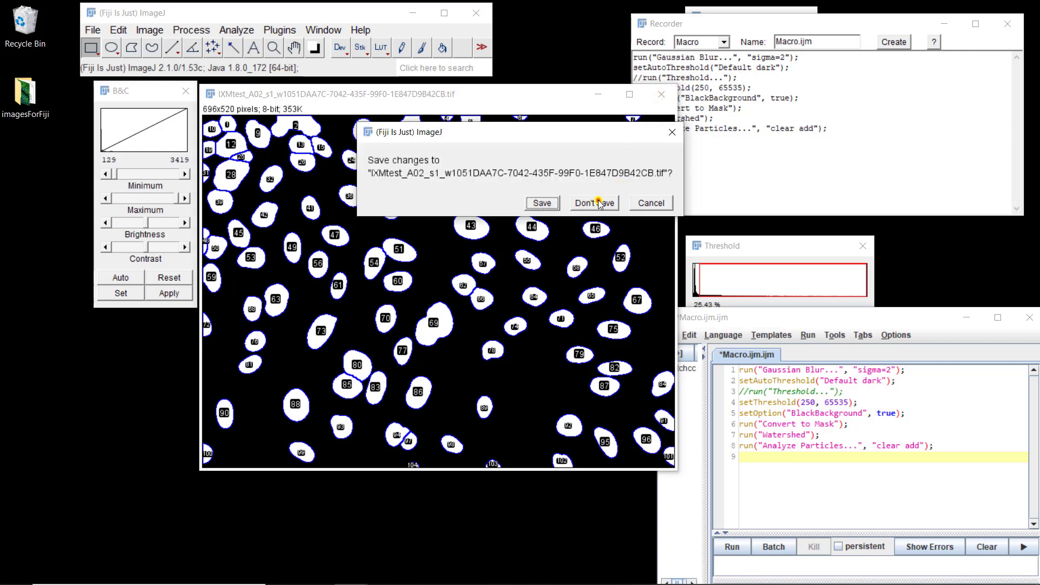
click(598, 201)
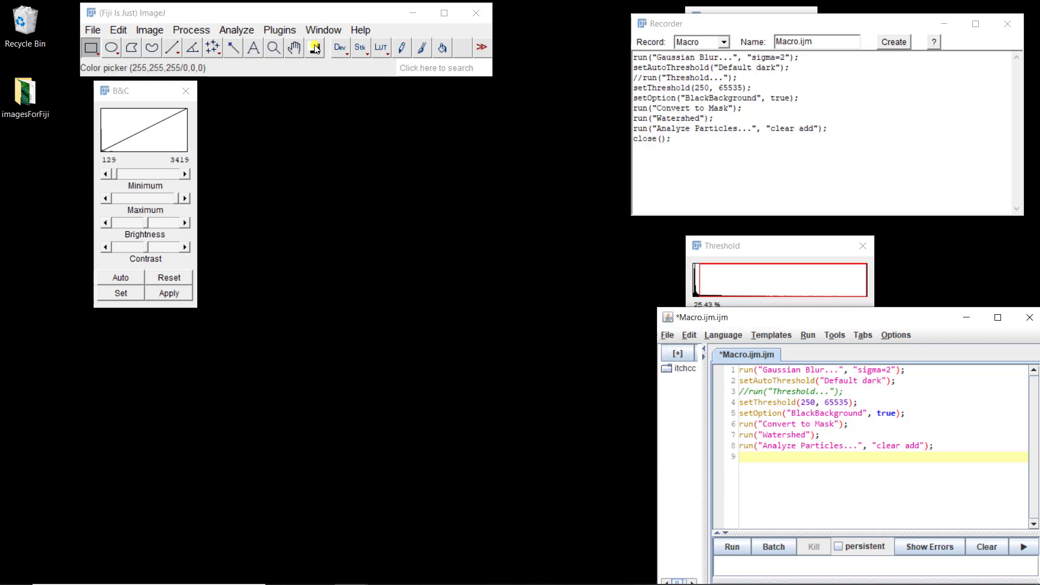
Reopen the original IXMtest_A02_s1 image from the imagesForFiji folder on the Desktop and run the macro on it
key(ctrl+o)
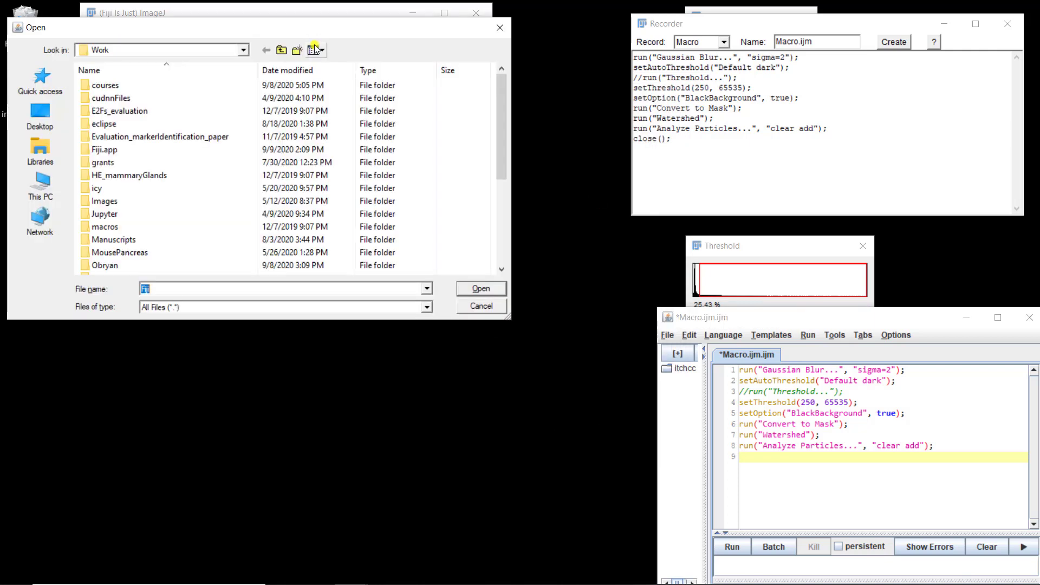
click(38, 116)
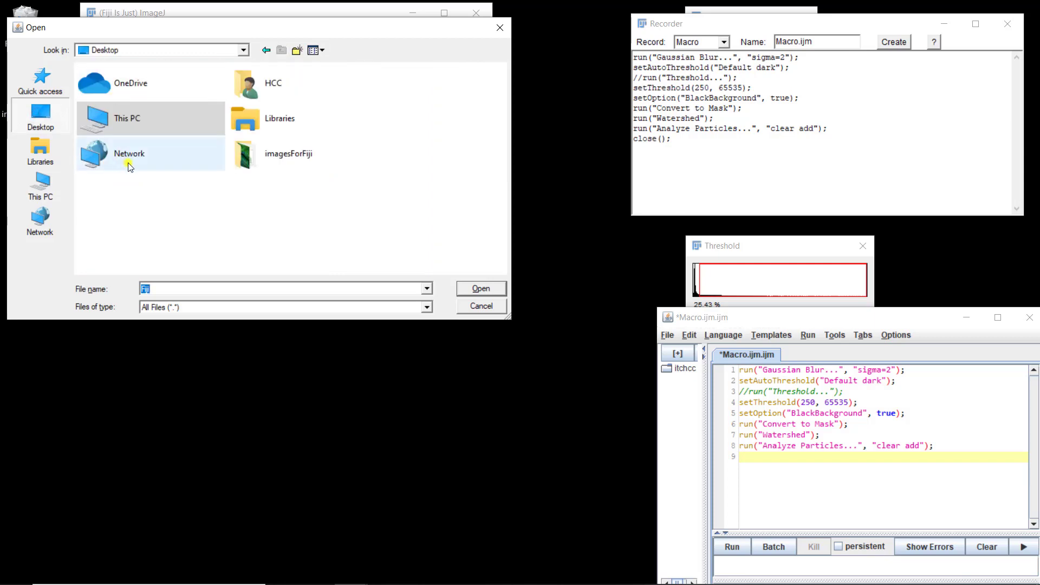
double_click(254, 160)
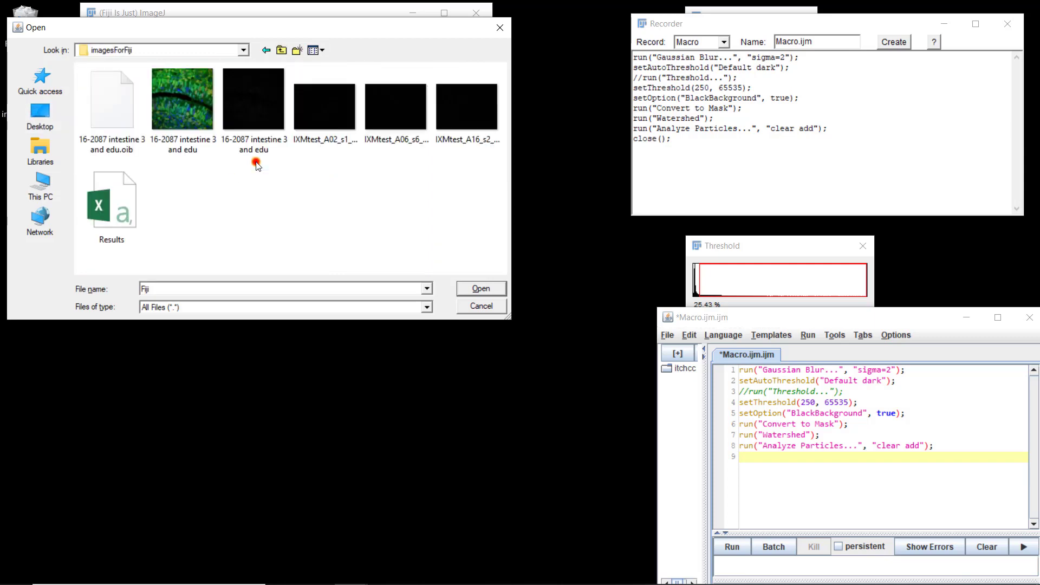
double_click(329, 116)
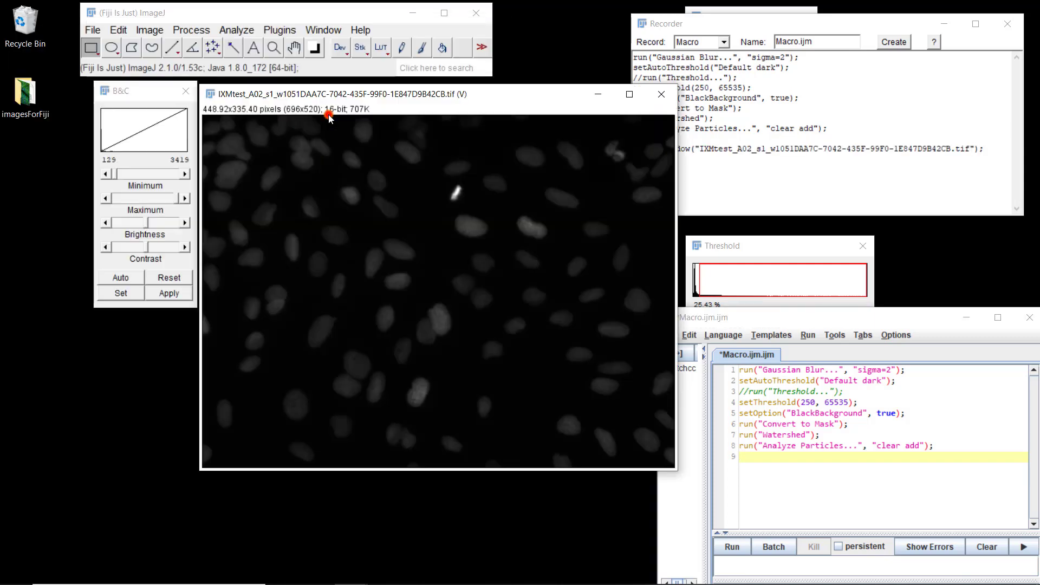
click(787, 321)
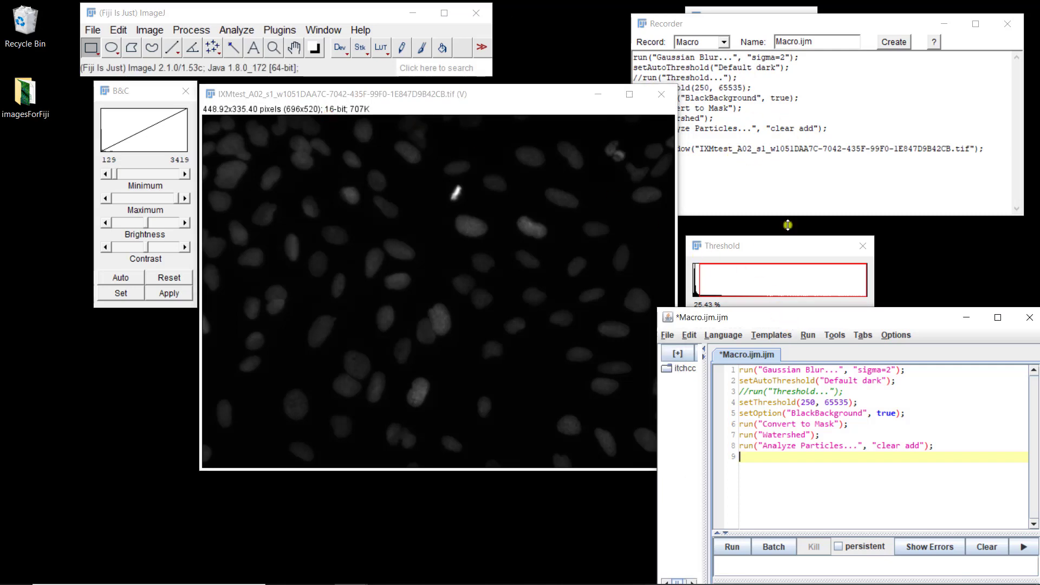
click(741, 553)
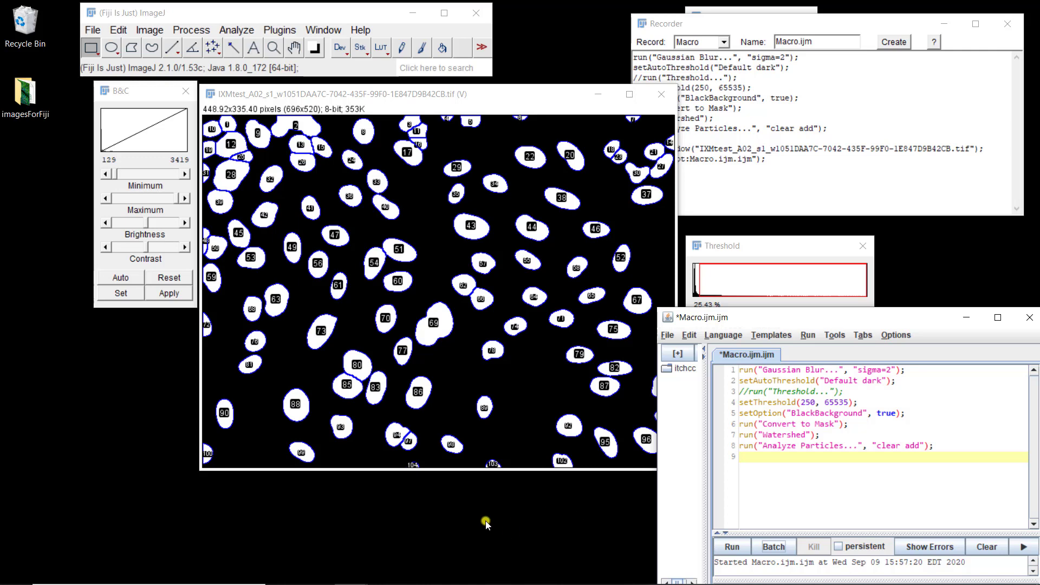
Minimize the Recorder and bring the ROI Manager to the front
click(746, 10)
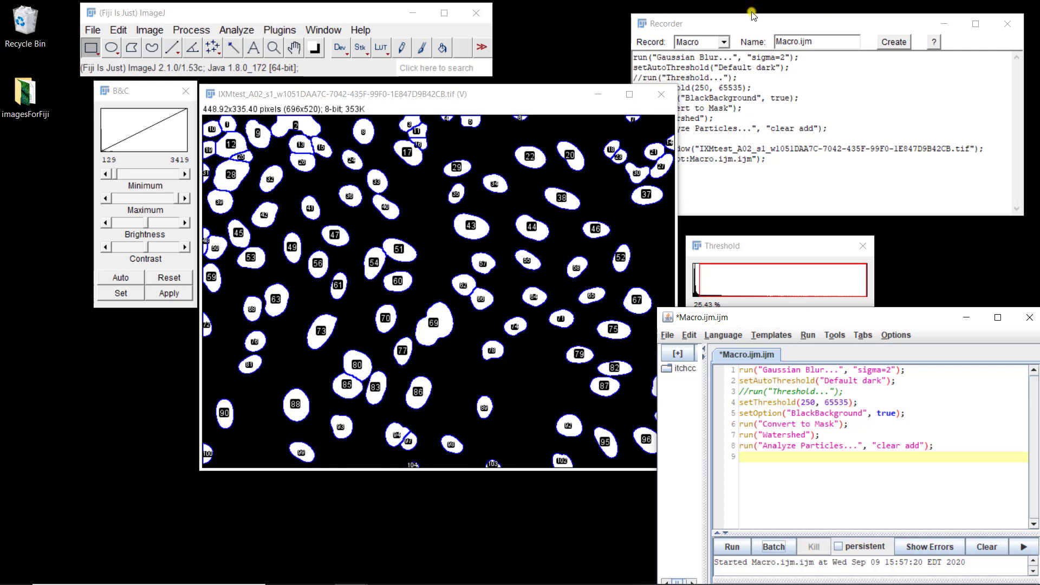
click(945, 23)
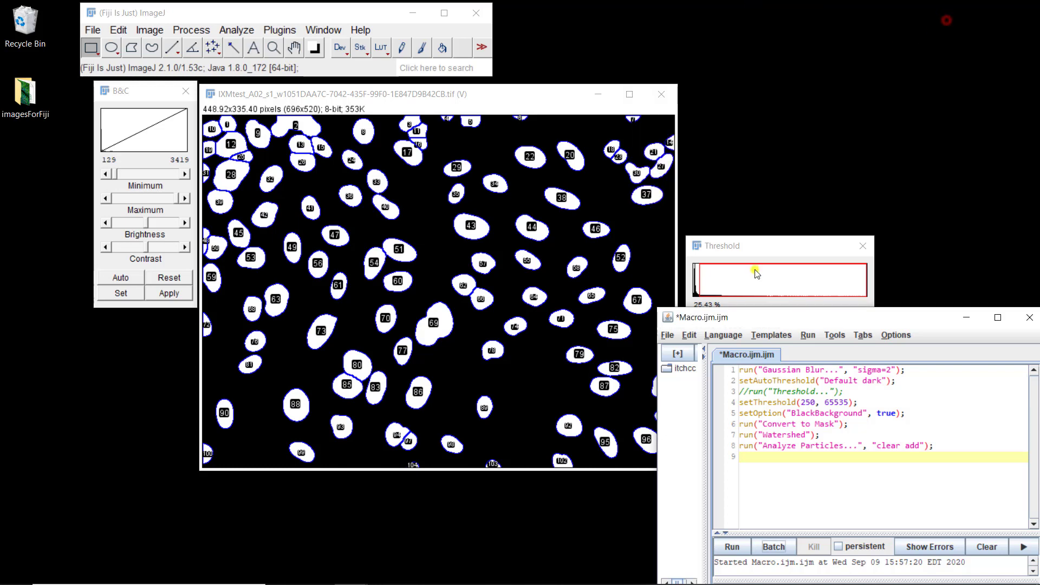
key(alt+Tab)
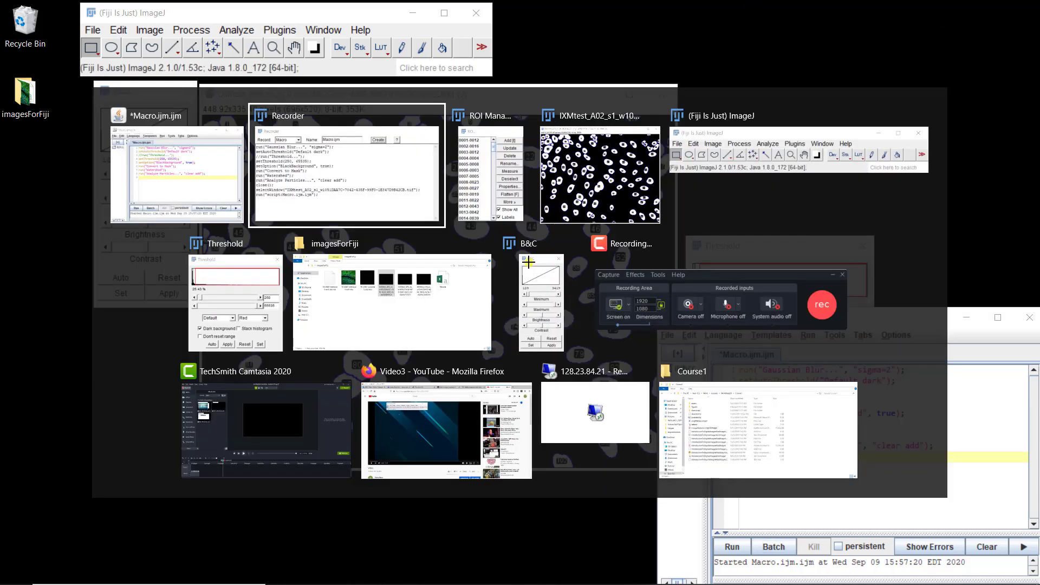
key(alt+Tab)
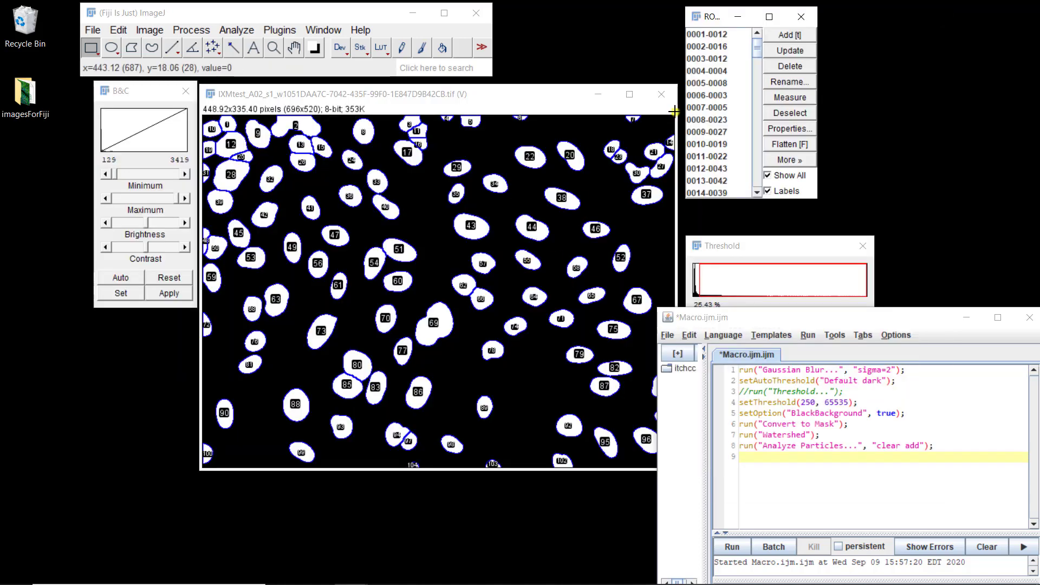
Select all nuclei ROIs of the IXMtest_A02_s1 image in the ROI Manager and measure them
click(735, 98)
key(ctrl+a)
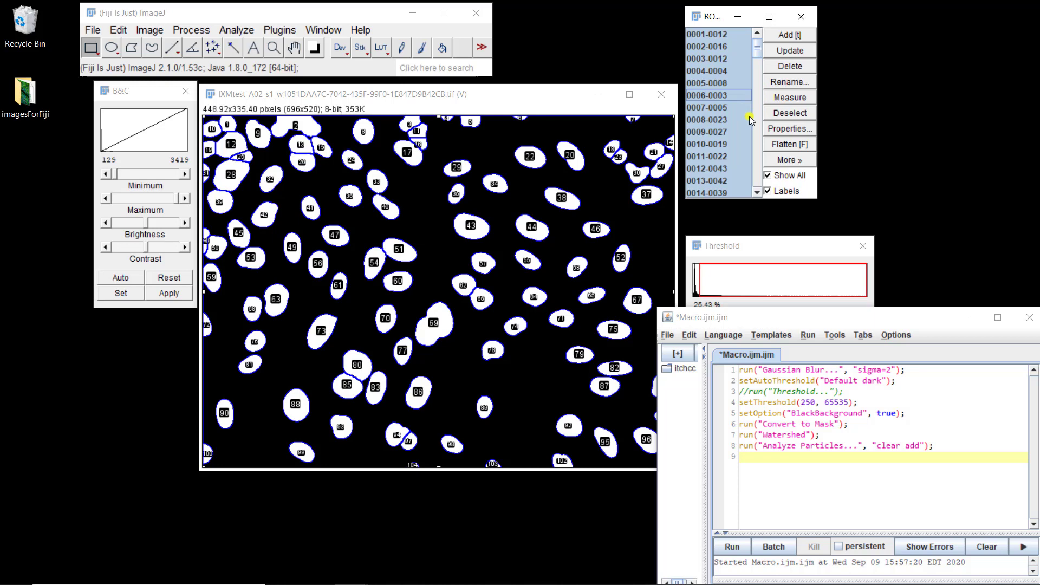
click(785, 99)
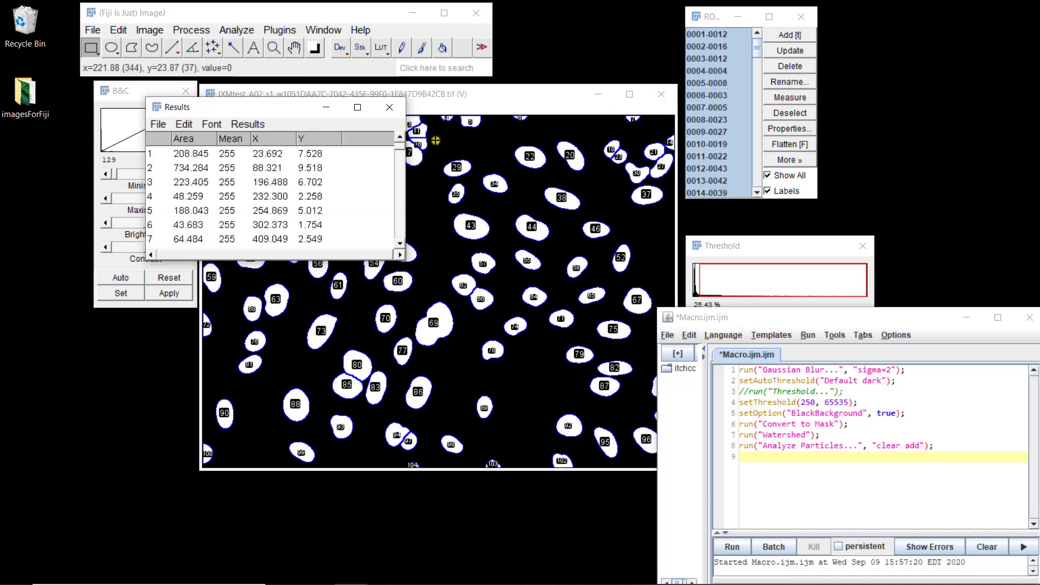
Open the IXMtest_A06_s6 image from the imagesForFiji folder and run the macro on it
click(351, 14)
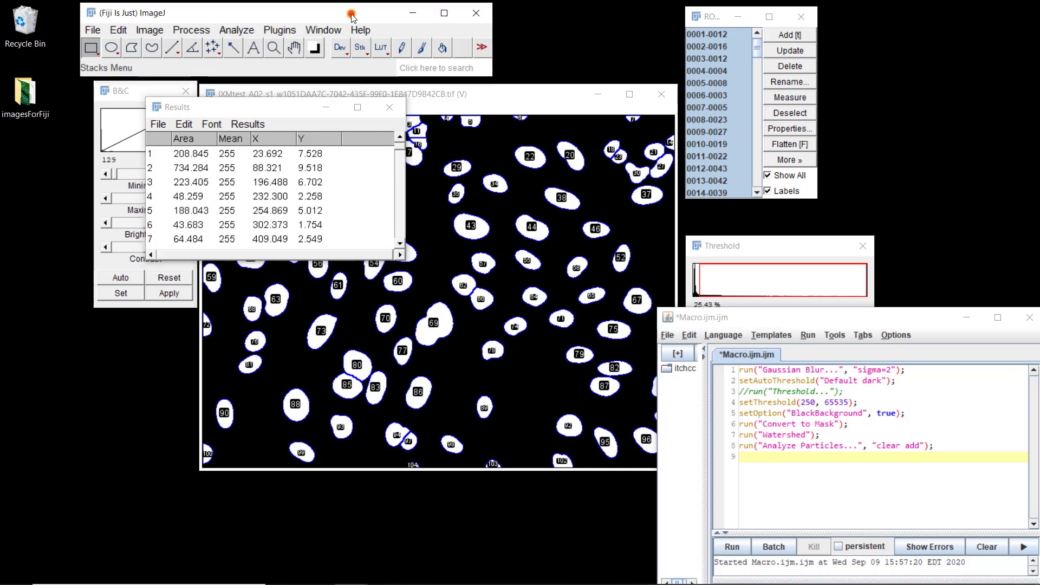
key(ctrl+o)
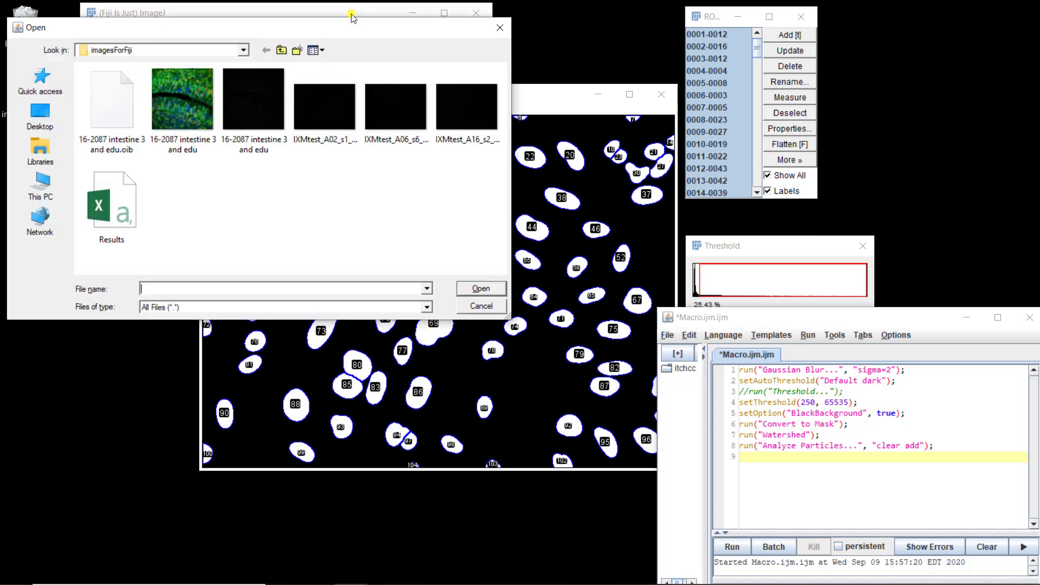
double_click(409, 115)
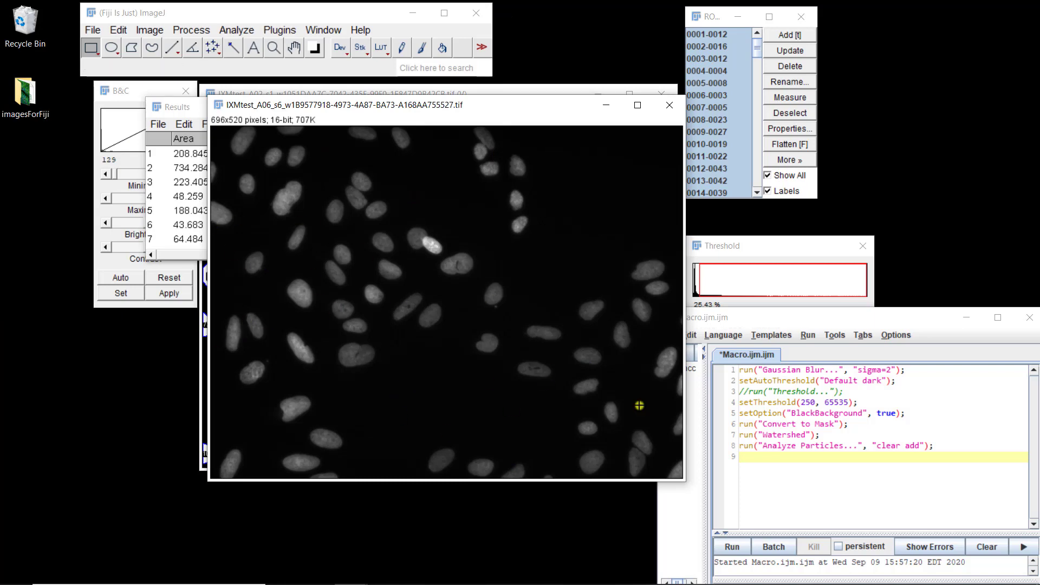
click(742, 544)
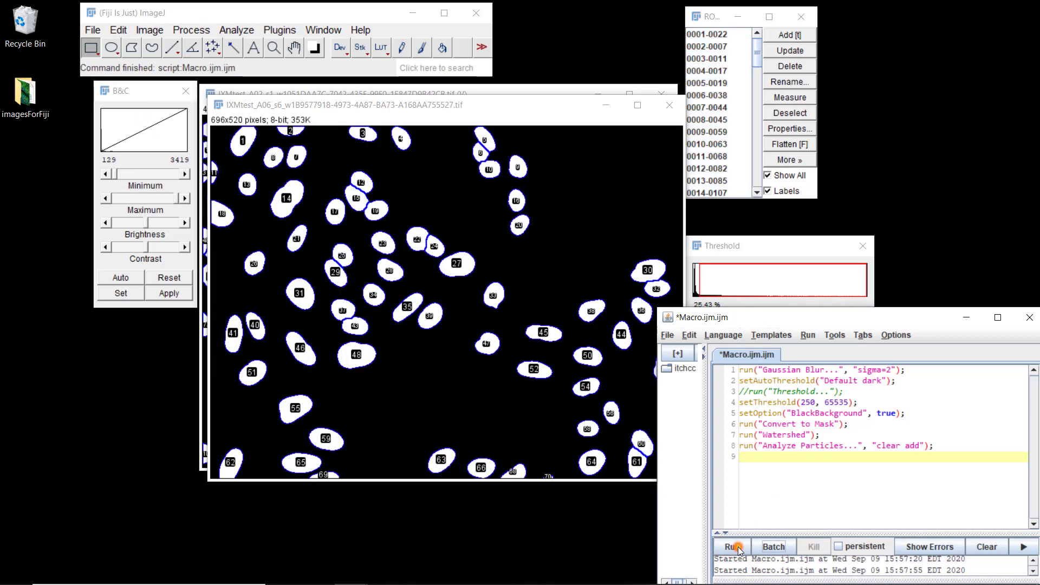
Select all nuclei ROIs of the IXMtest_A06_s6 image in the ROI Manager and measure them
click(719, 131)
key(ctrl+a)
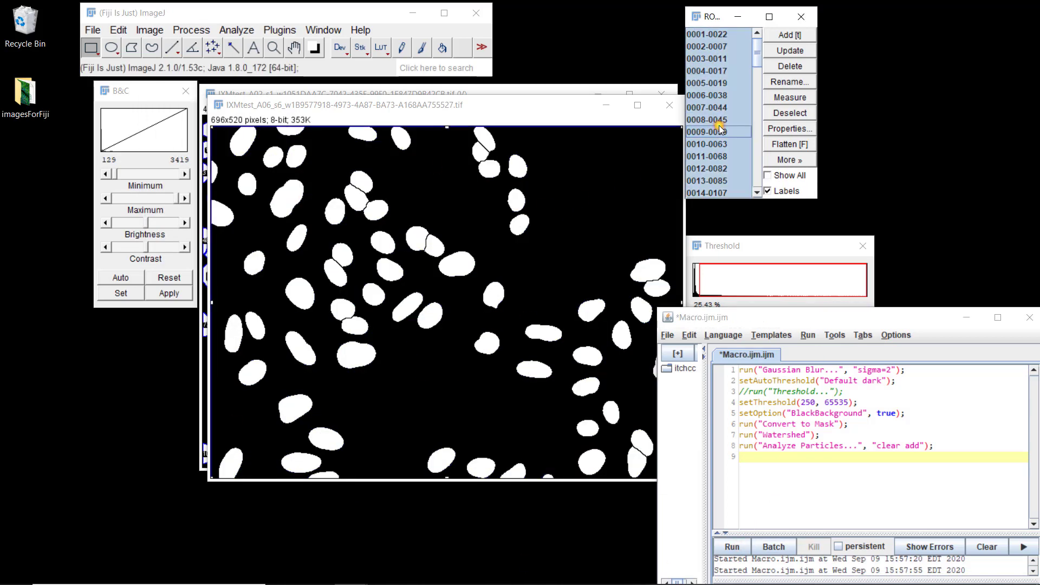
click(790, 97)
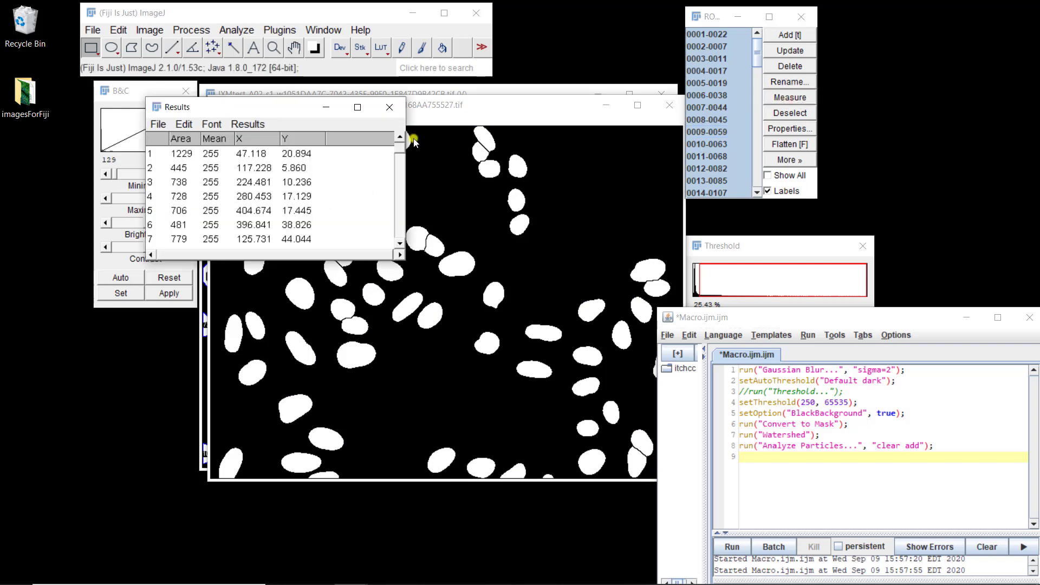
Open the IXMtest_A16_s2 image from the imagesForFiji folder and run the macro on it
click(334, 18)
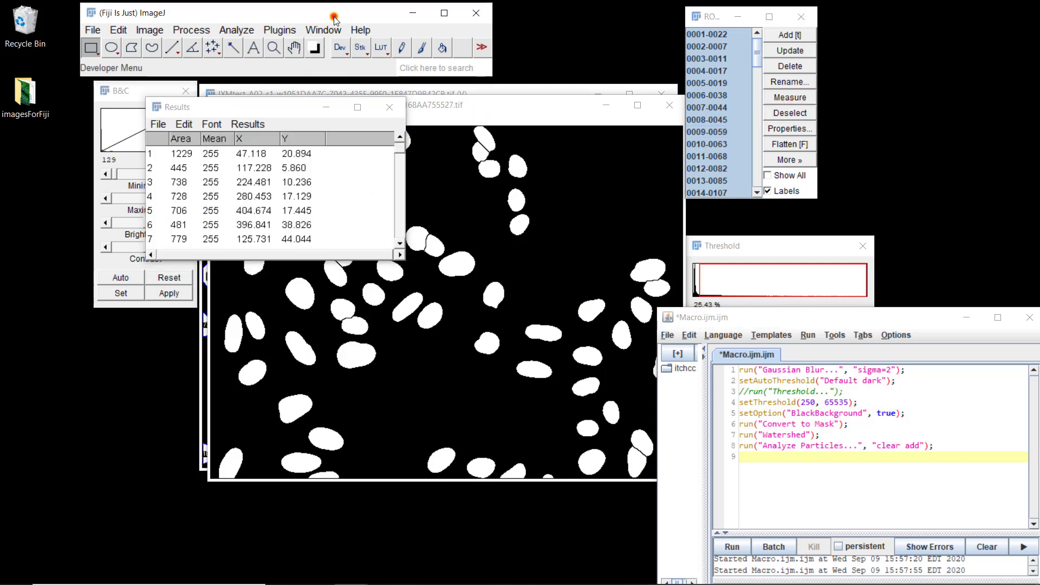
key(ctrl+o)
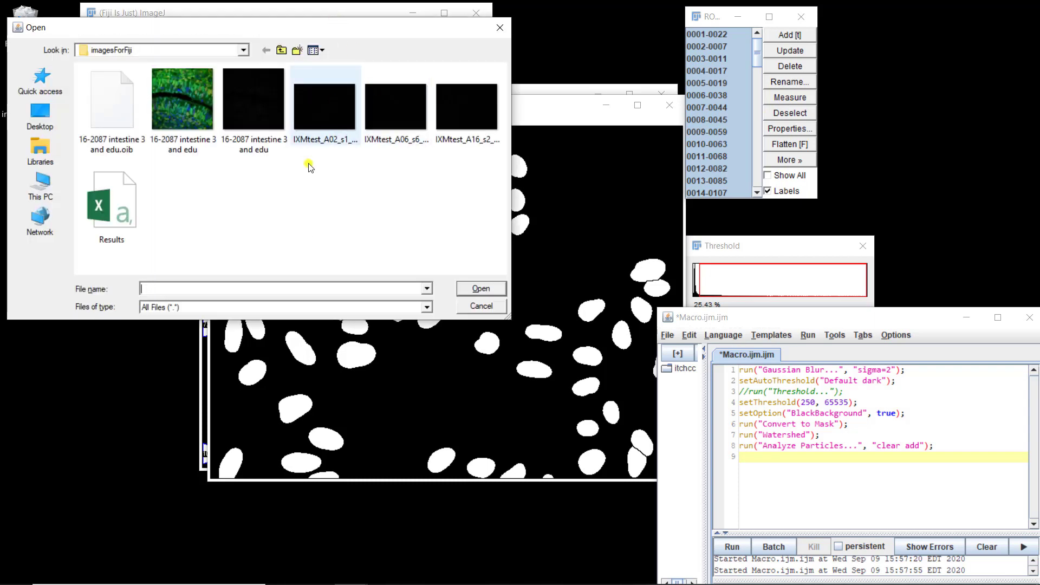
double_click(461, 112)
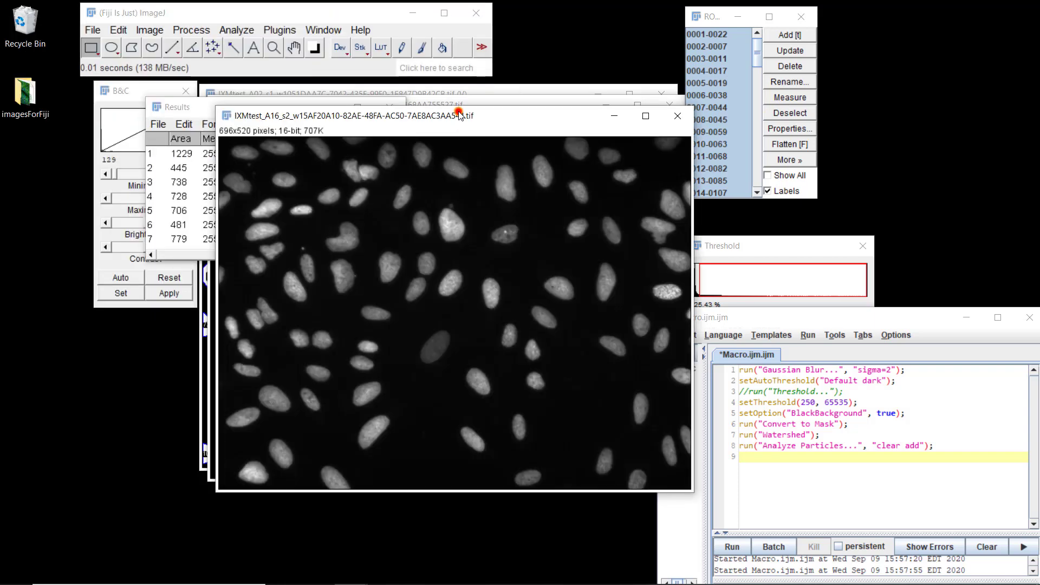
click(731, 546)
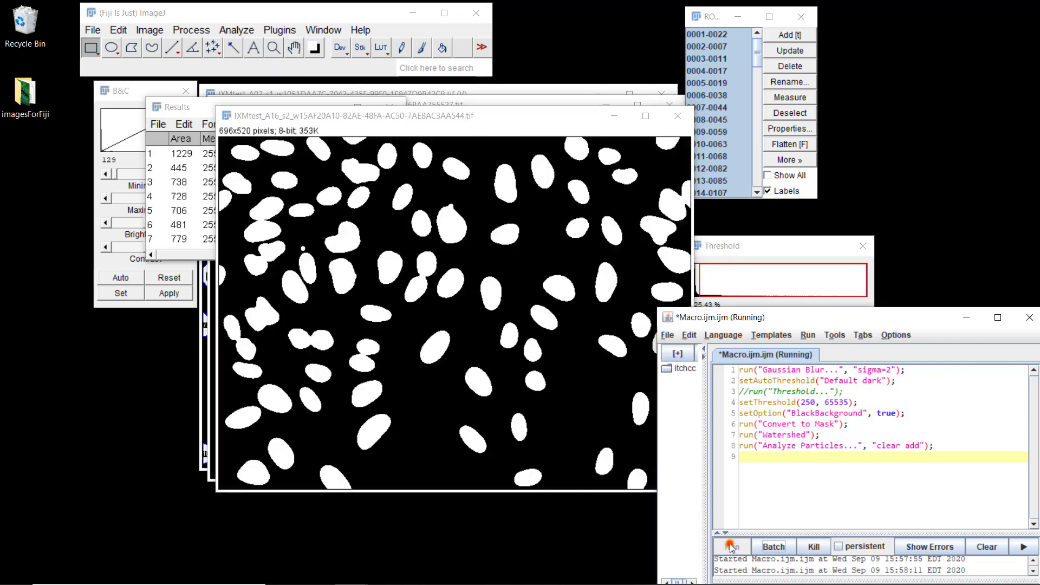